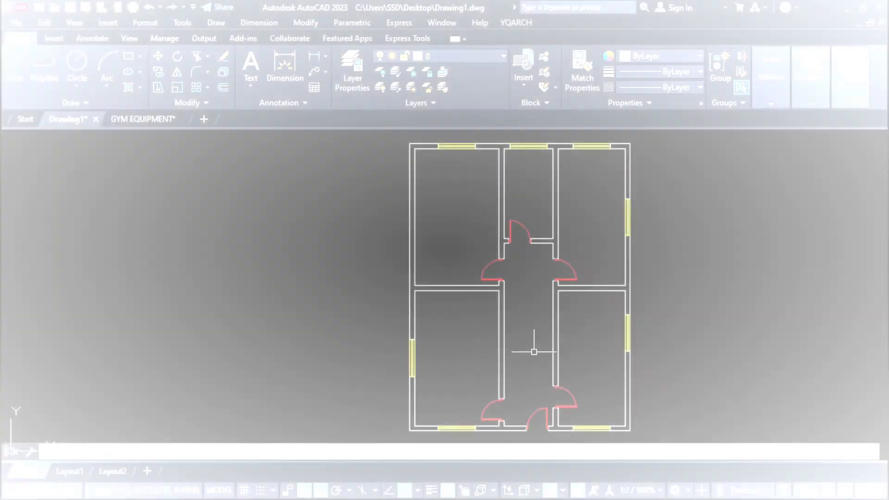
Arrange Living Room furniture in the plan's lower-left room, with the sofa against the left wall and the TV cabinet on the right wall.
key("Return")
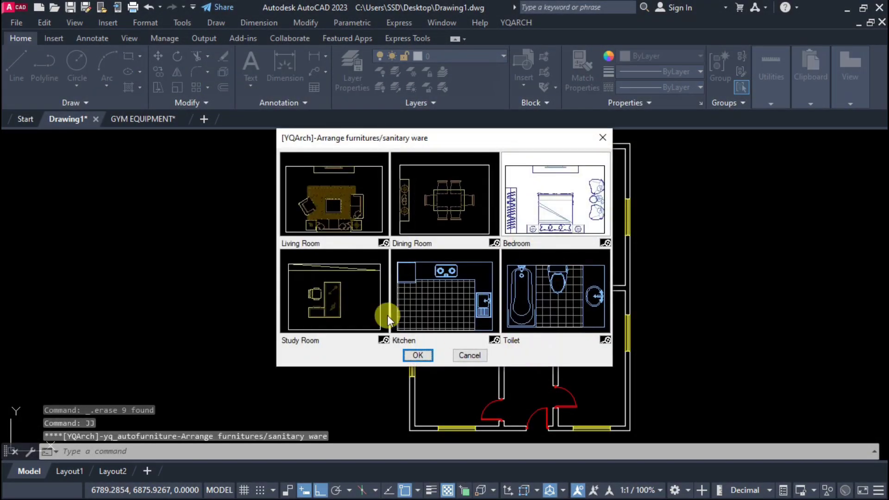
left_click(337, 226)
left_click(418, 356)
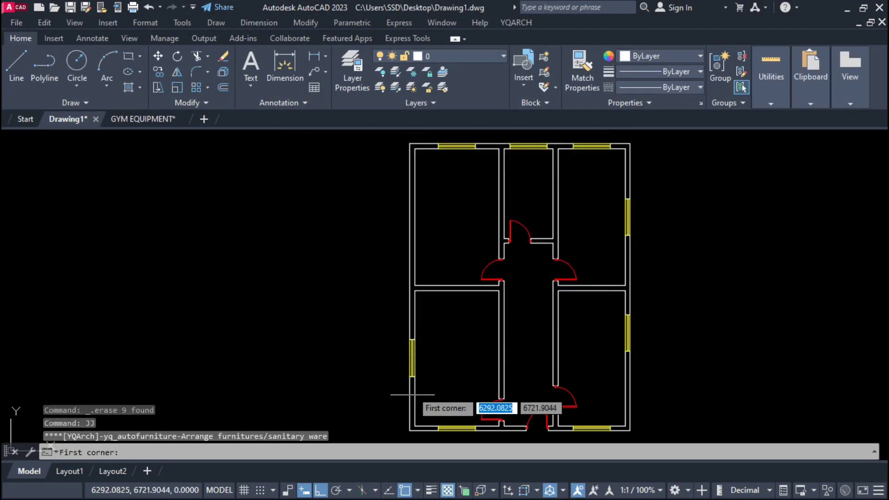
left_click(416, 425)
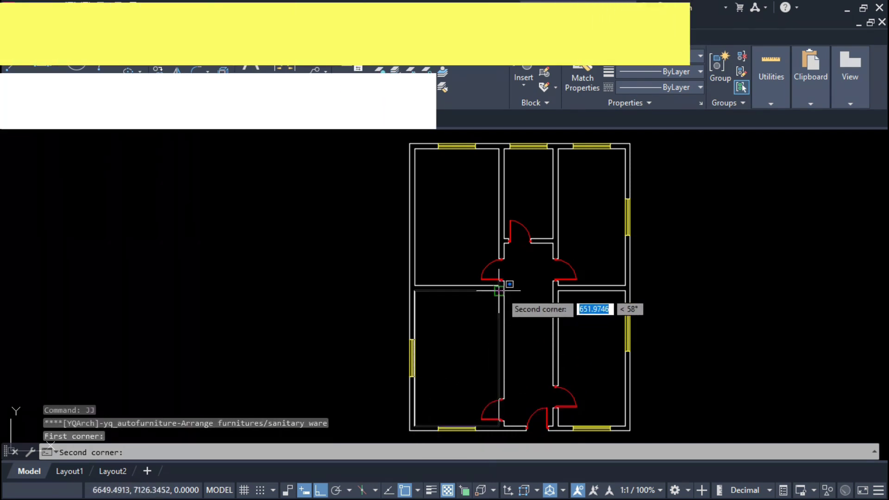
left_click(499, 291)
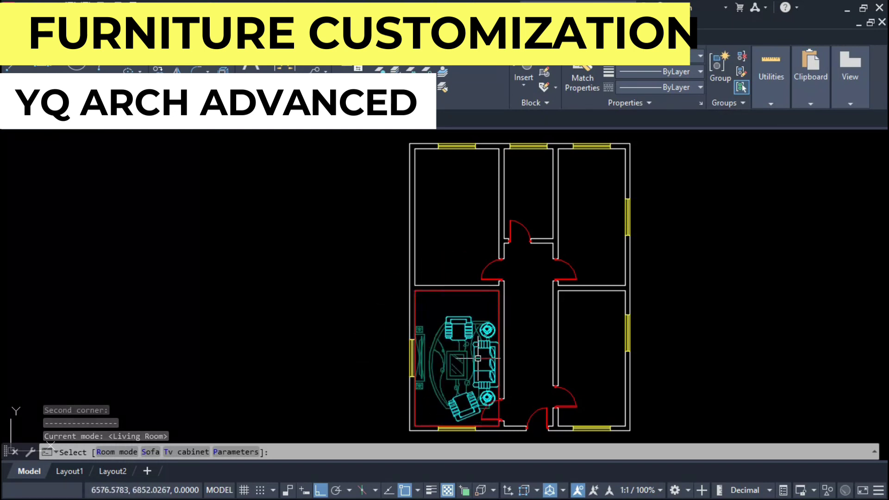
left_click(393, 364)
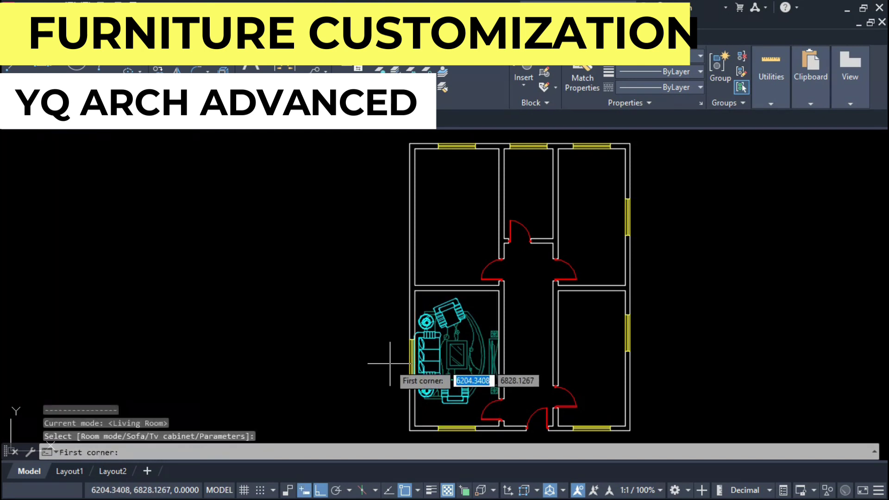
key("Escape")
Arrange Bedroom furniture in the upper-left room, with the bed on the left wall and the TV cabinet opposite.
key("space")
left_click(500, 149)
left_click(416, 286)
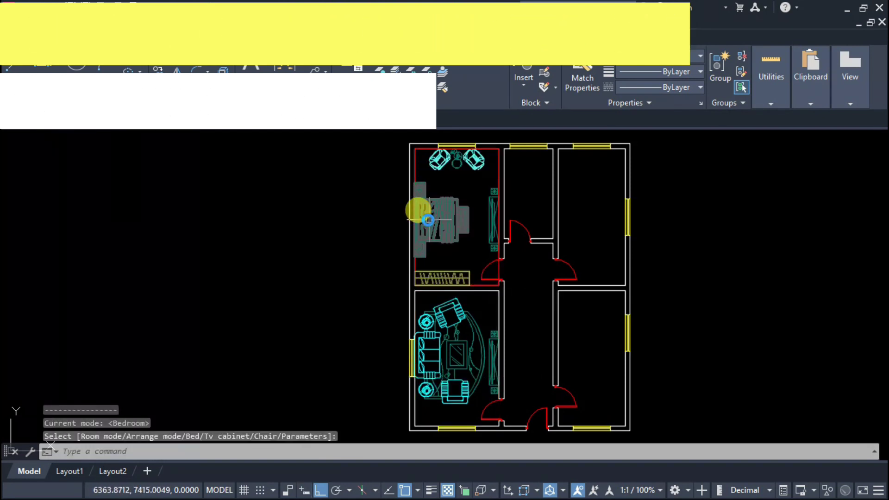
left_click(428, 220)
key("Return")
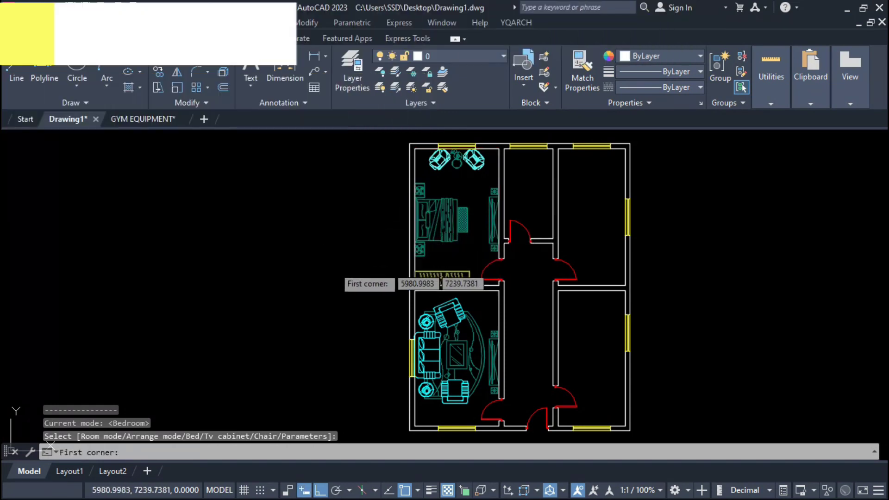
key("Escape")
Arrange Toilet fixtures in the upper middle room, with the bathtub under the window and the closestool on the right wall.
type("JJ")
key("Return")
left_click(553, 240)
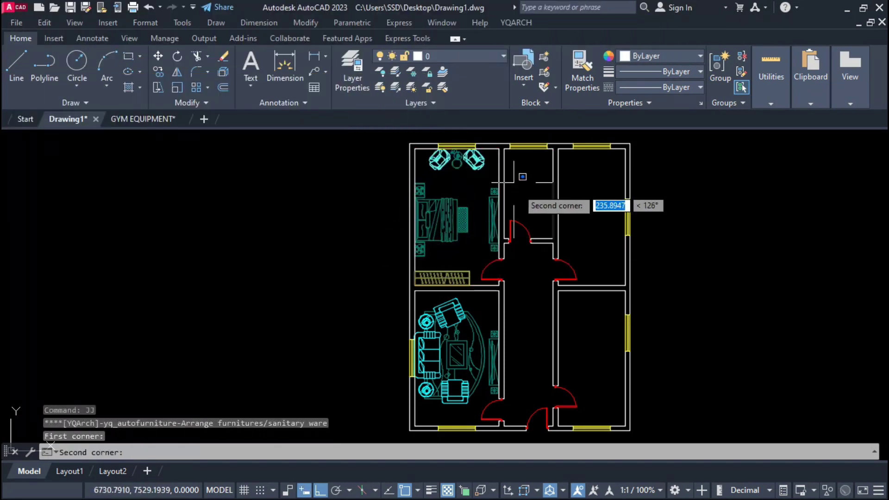
left_click(505, 149)
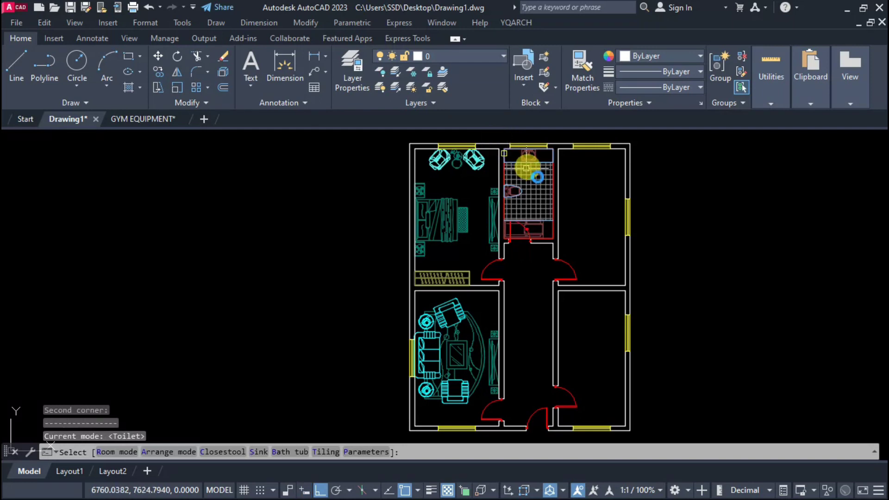
scroll(565, 189, "up", 8)
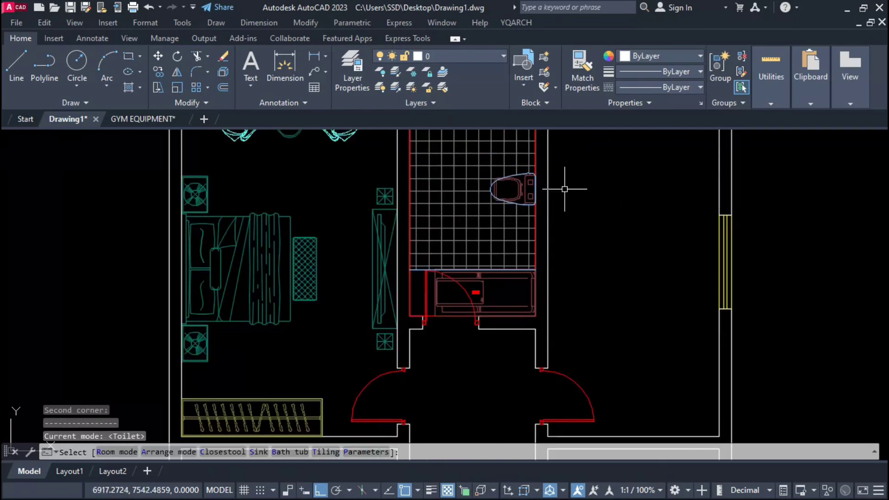
left_click(584, 282)
left_click(595, 292)
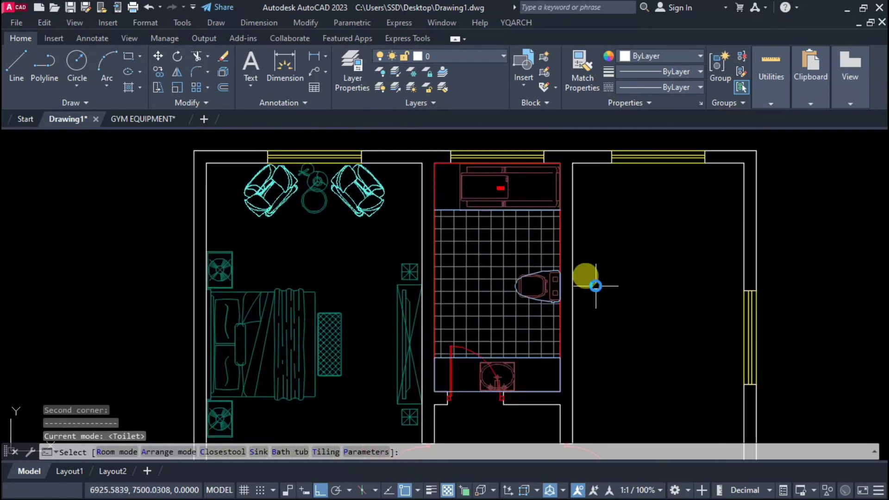
left_click(595, 294)
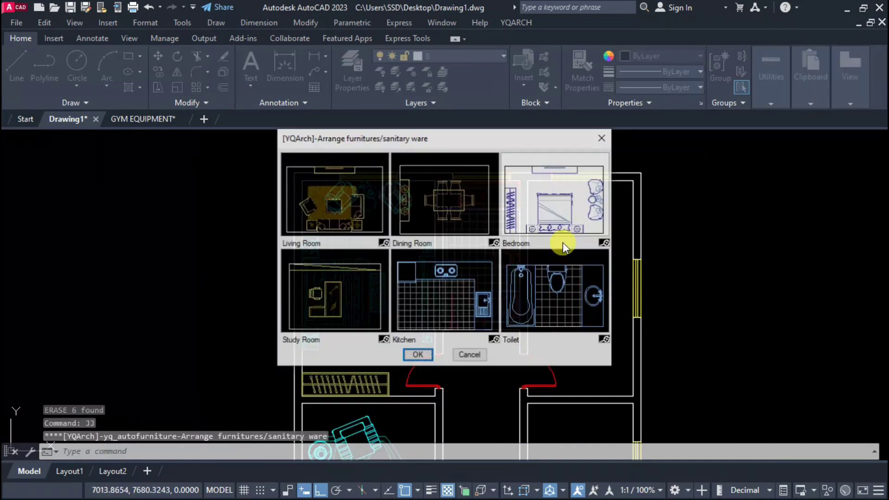
Arrange the Kitchen in the upper-right room, with the sink on the top wall, cooker on the right wall and ice box in the lower-right corner.
left_click(468, 290)
double_click(468, 290)
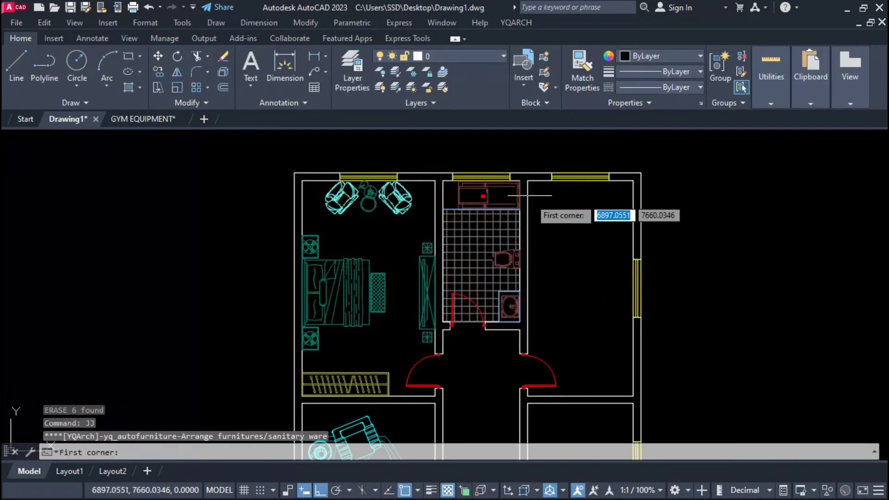
left_click(528, 182)
left_click(632, 395)
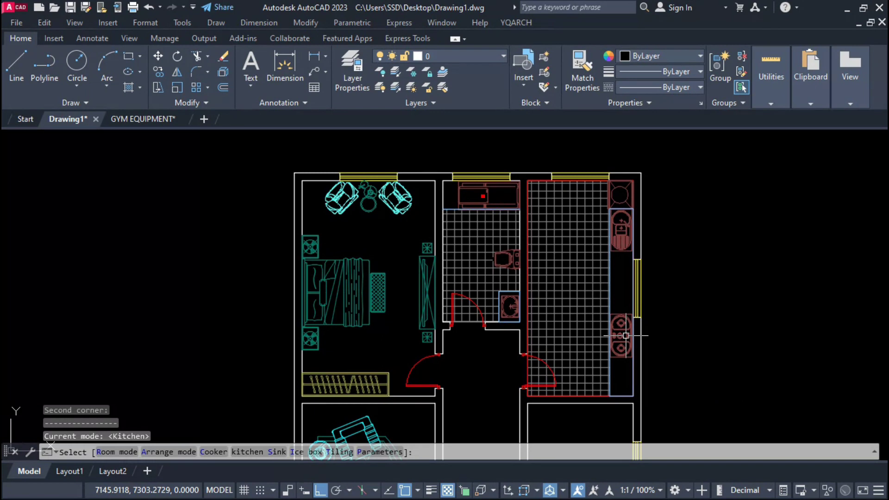
left_click(622, 317)
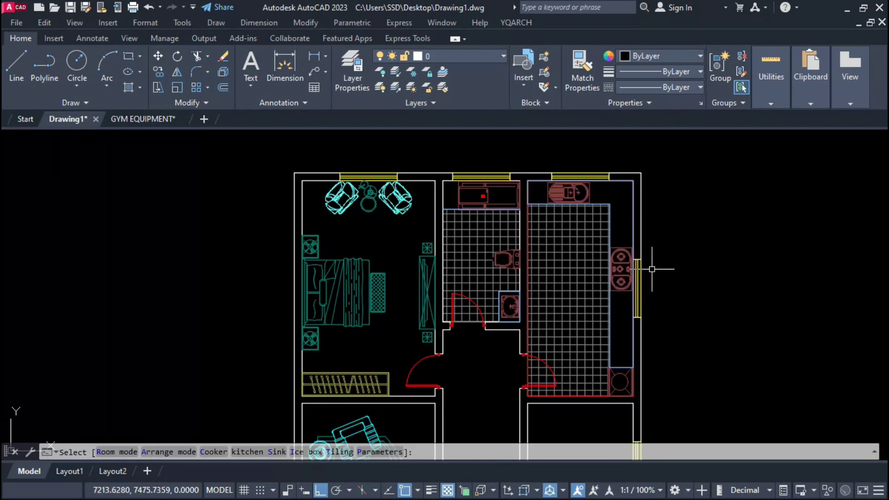
key("Escape")
Start a Study Room furniture layout spanning the small room at the plan's lower-right corner.
scroll(639, 292, "up", 5)
scroll(620, 232, "down", 5)
scroll(627, 328, "up", 8)
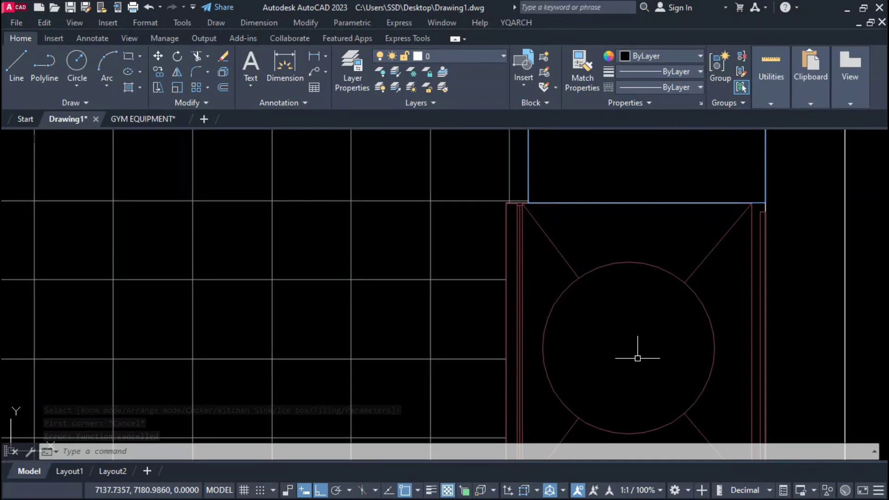
scroll(638, 358, "down", 8)
scroll(526, 237, "up", 6)
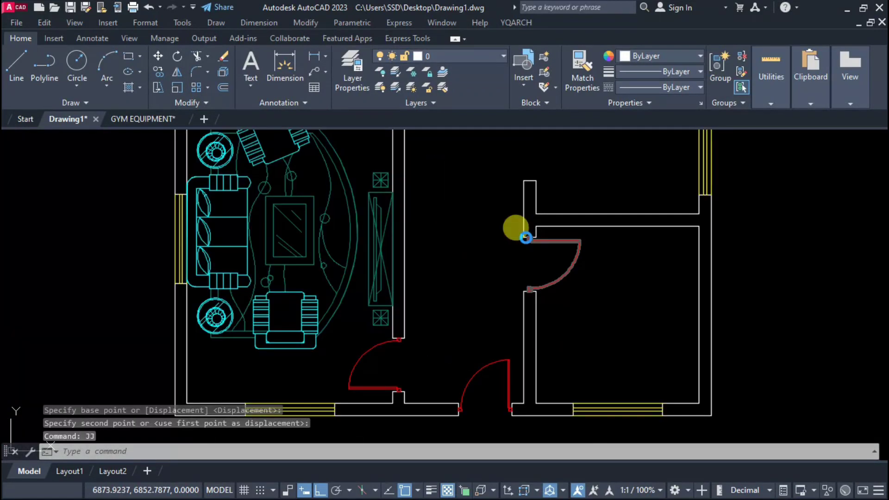
double_click(423, 311)
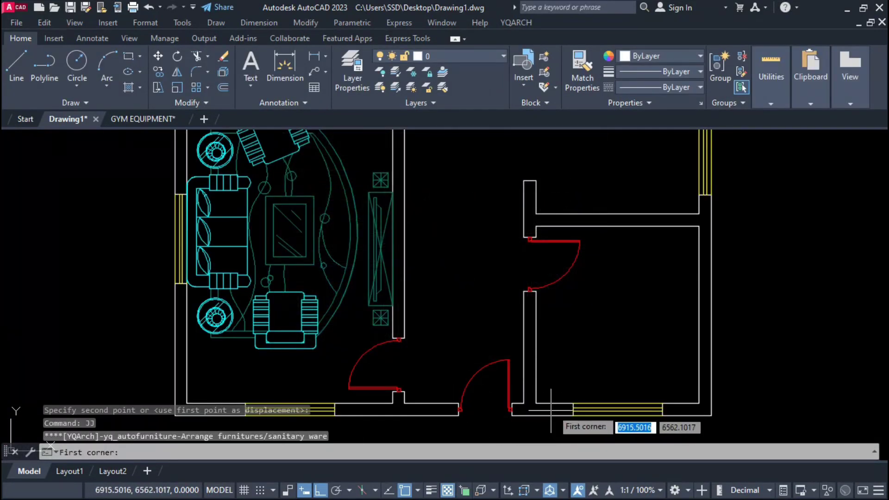
left_click(537, 402)
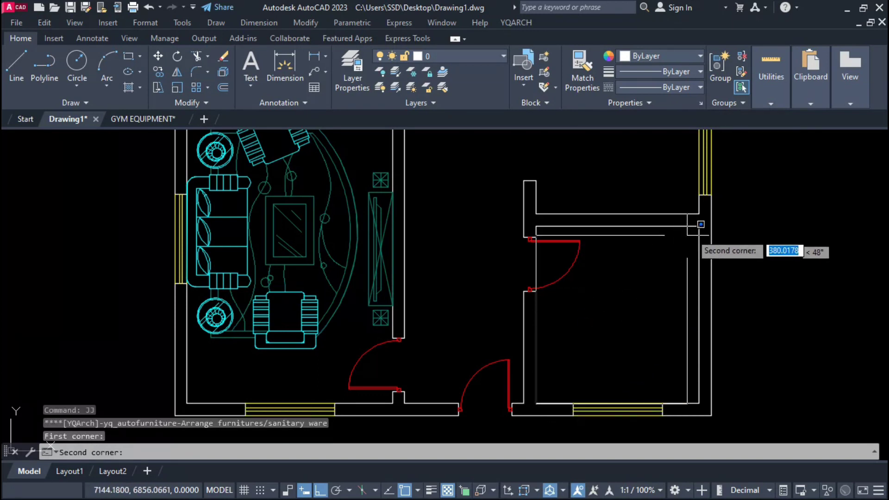
left_click(699, 226)
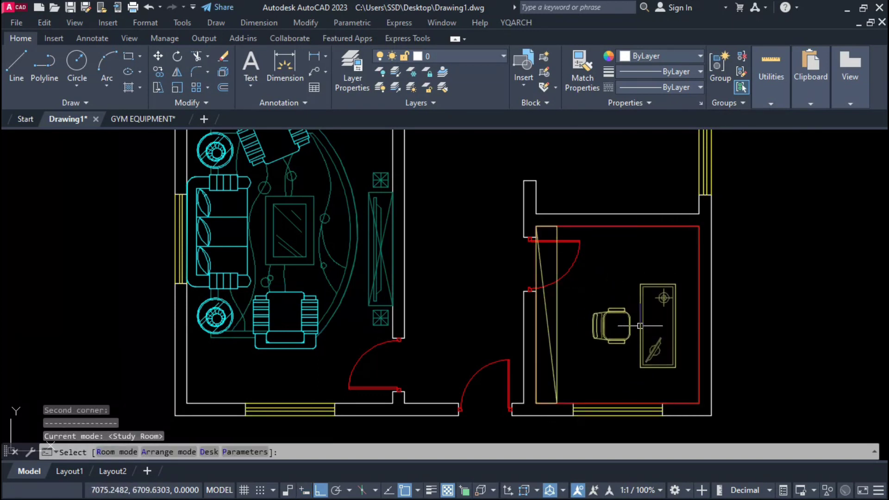
Choose the curved desk with two chairs for the study room and place its bookcase along the right wall.
left_click(626, 335)
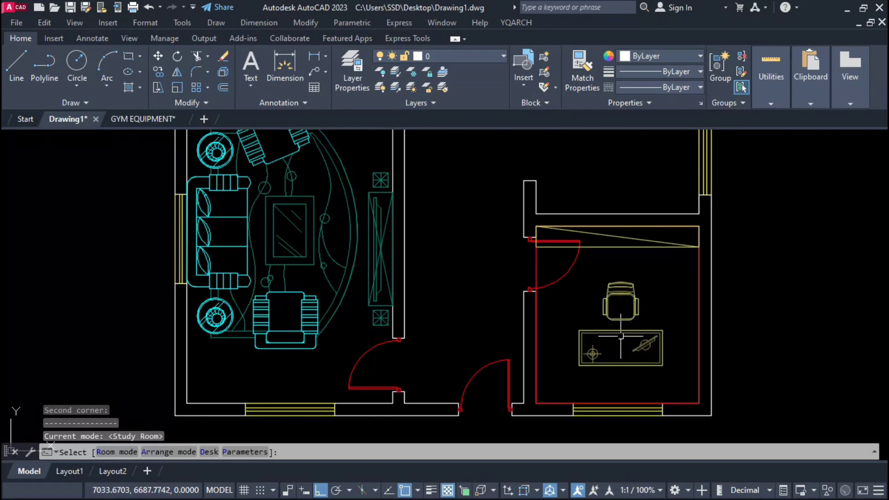
left_click(619, 339)
left_click(619, 337)
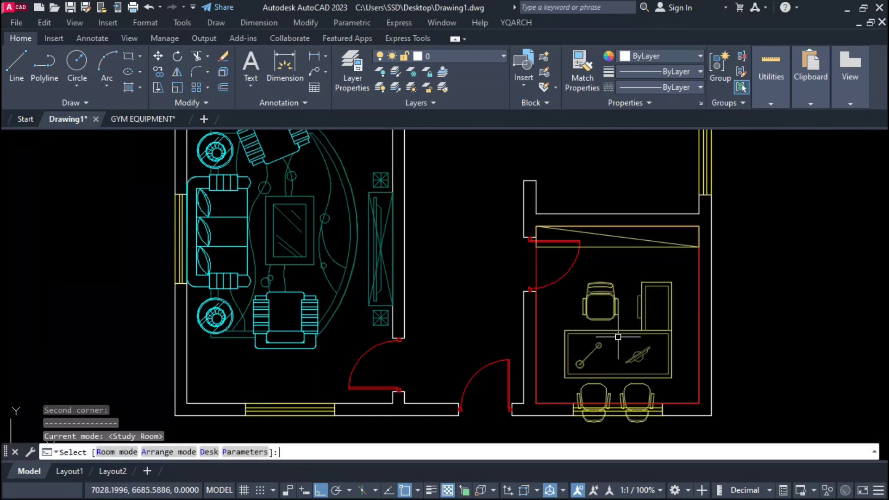
left_click(619, 337)
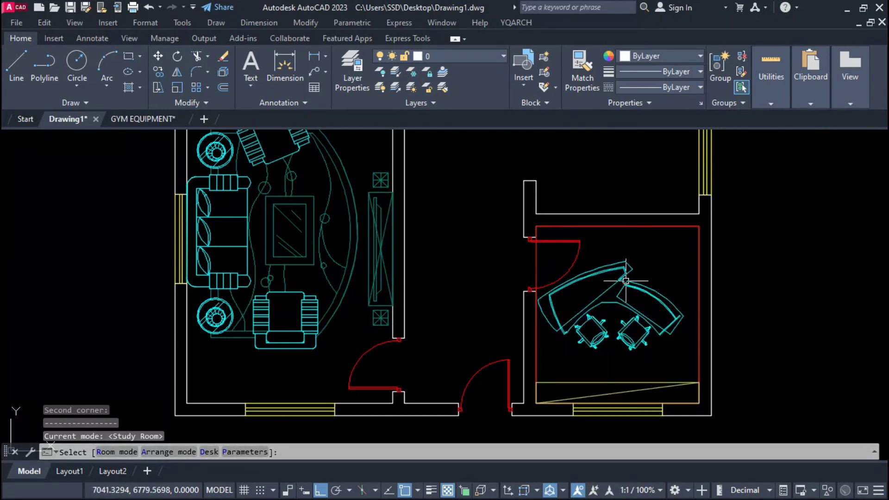
left_click(626, 281)
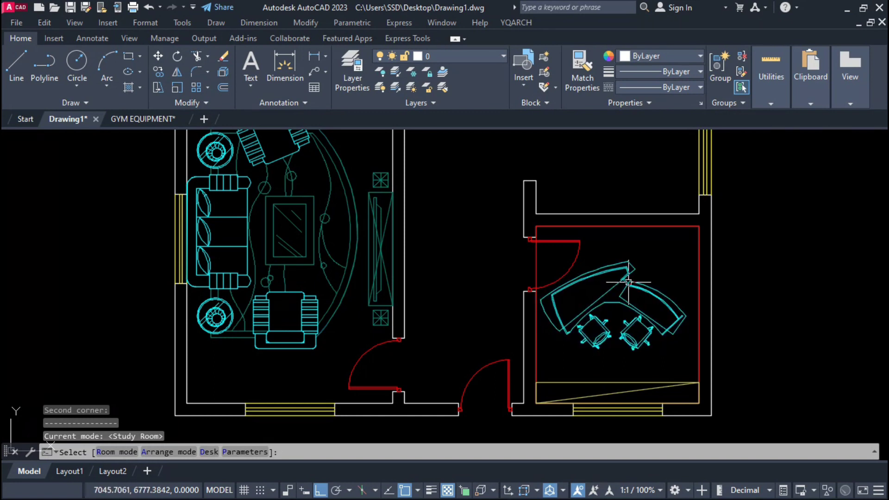
left_click(628, 282)
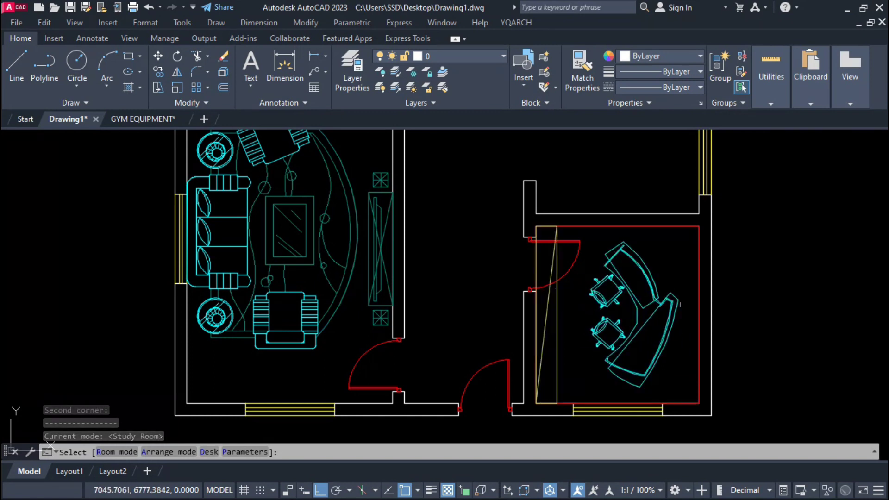
left_click(542, 313)
left_click(479, 324)
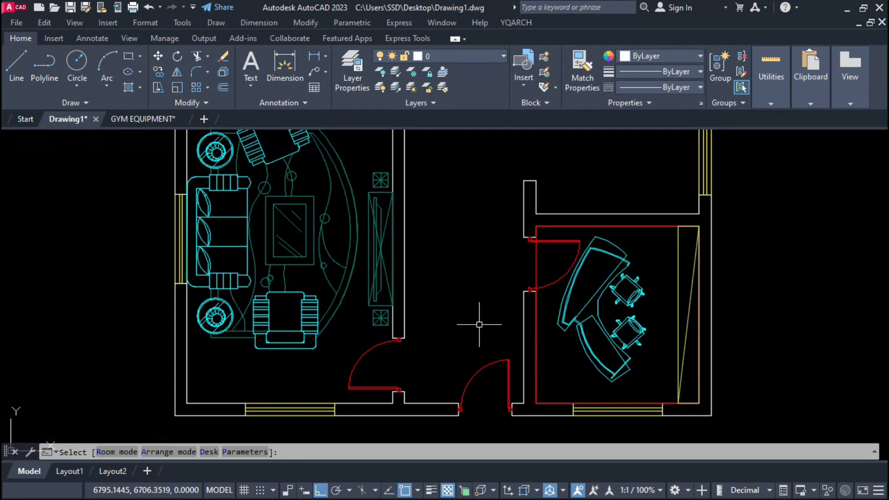
key("Return")
key("Escape")
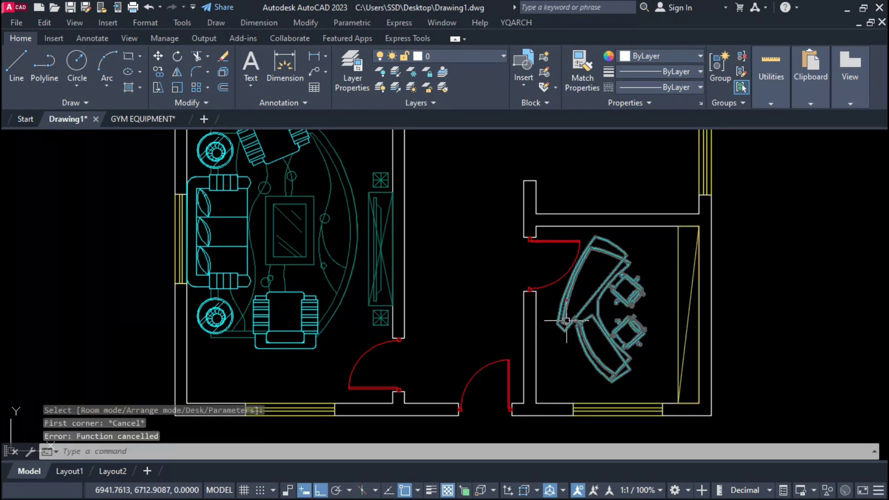
Move the study room's curved desk group slightly right, away from the door swing.
left_click(567, 320)
type("m")
key("space")
left_click(567, 320)
left_click(580, 320)
Arrange Dining Room furniture in the room below the kitchen, with a four-chair triangular table and the cupboard on the top wall.
middle_click_drag(637, 336, 637, 406)
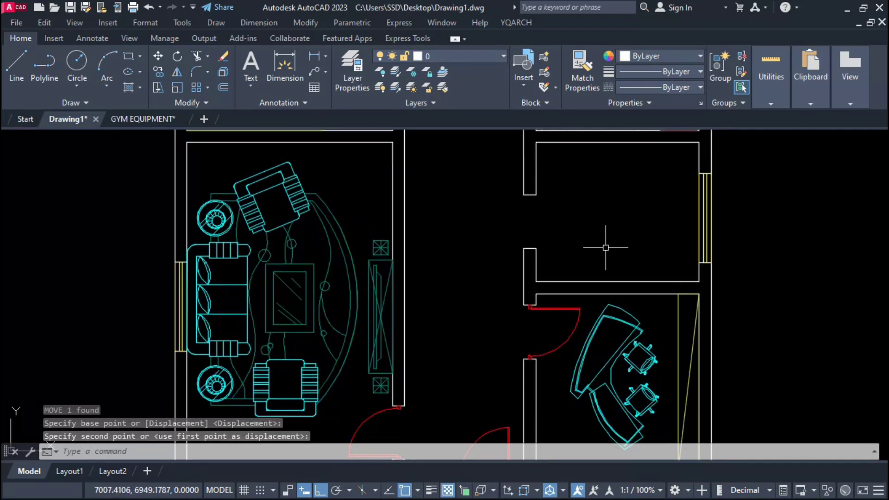
middle_click_drag(606, 248, 597, 295)
type("JJ")
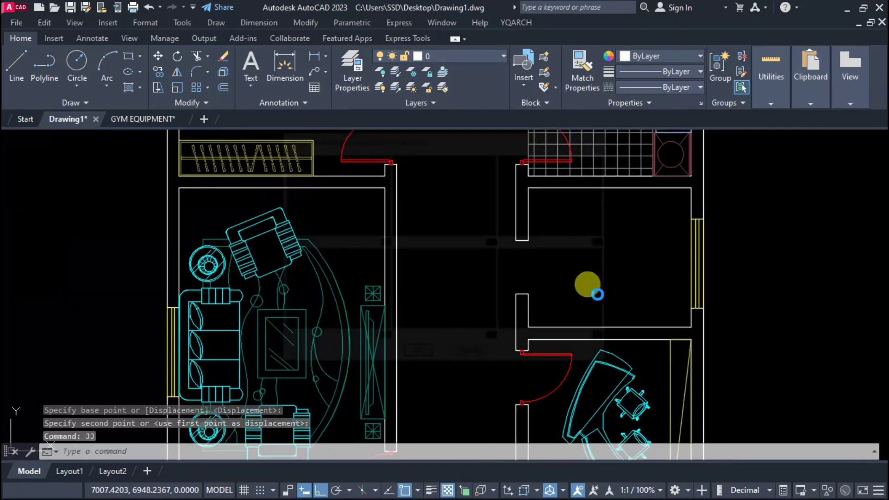
key("Return")
left_click(529, 327)
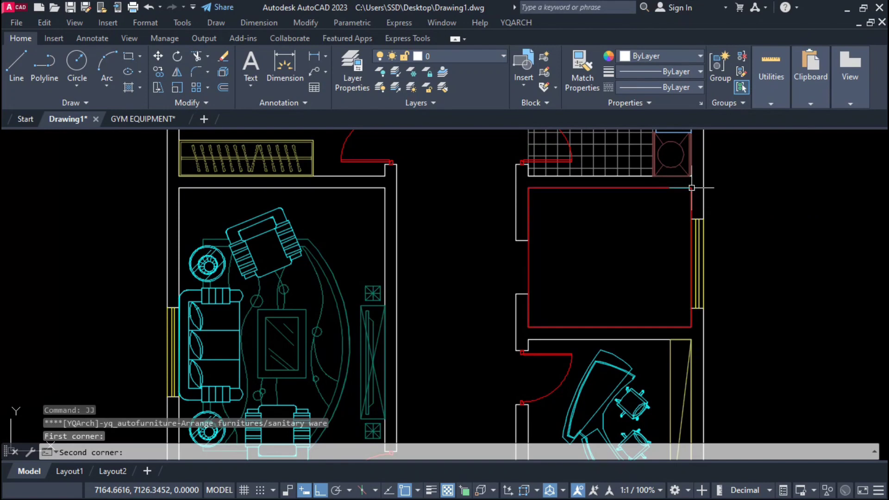
left_click(692, 188)
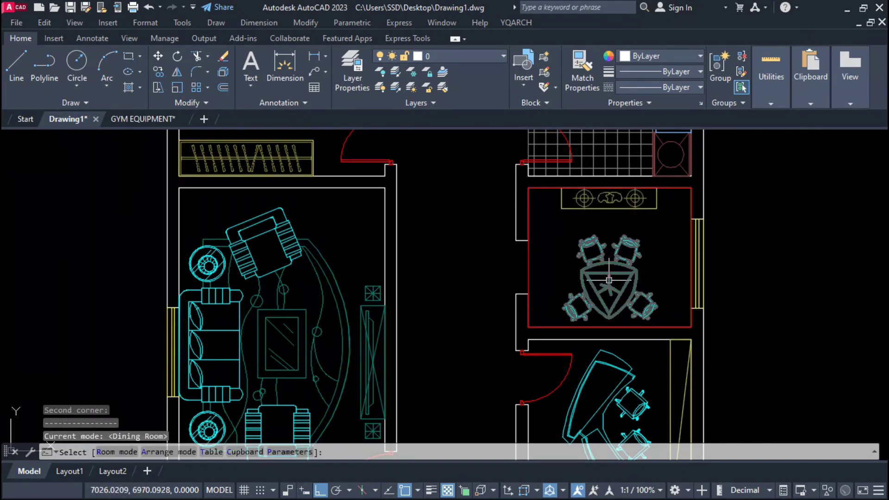
left_click(609, 281)
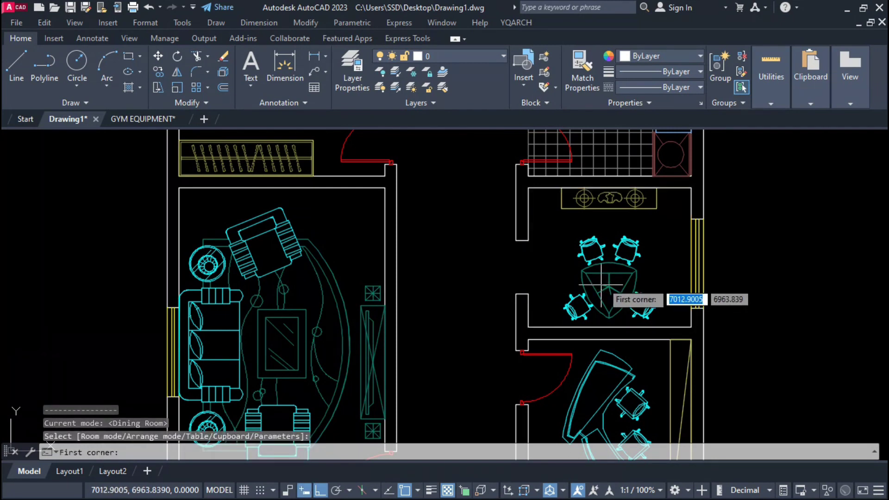
key("Escape")
scroll(631, 292, "down", 3)
middle_click_drag(707, 284, 713, 338)
middle_click_drag(464, 267, 509, 327)
scroll(431, 256, "down", 2)
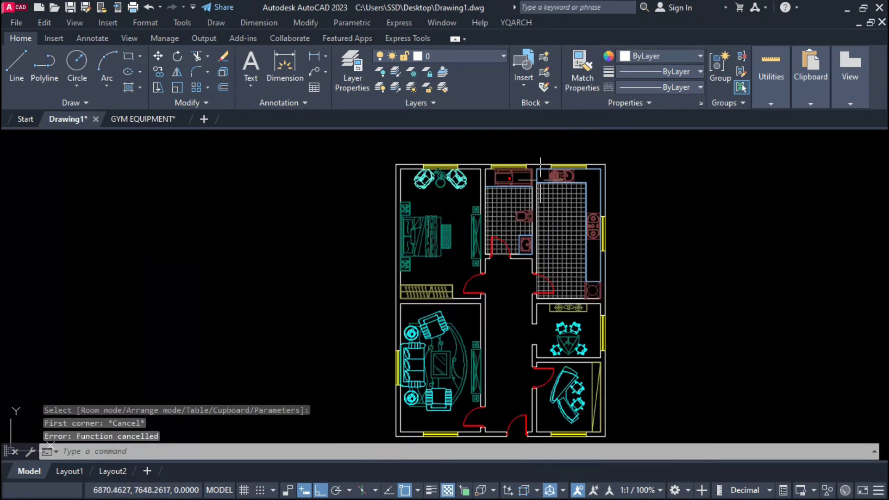
middle_click_drag(516, 295, 514, 265)
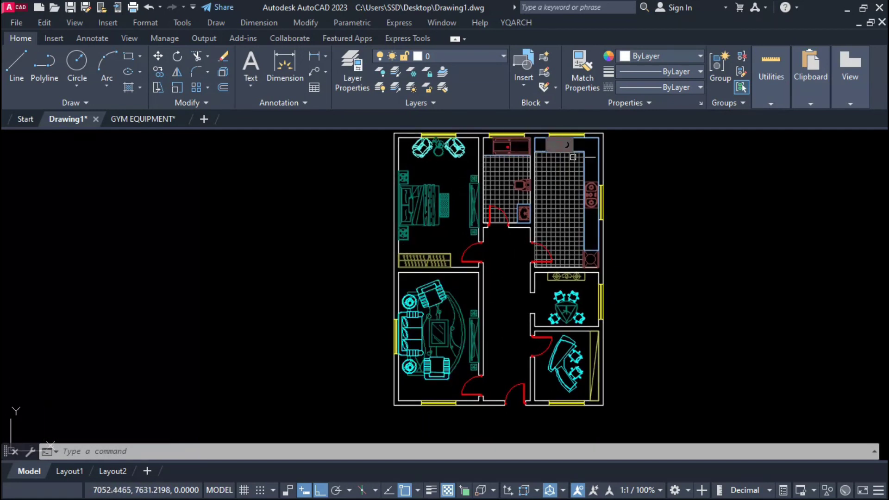
middle_click_drag(506, 344, 513, 349)
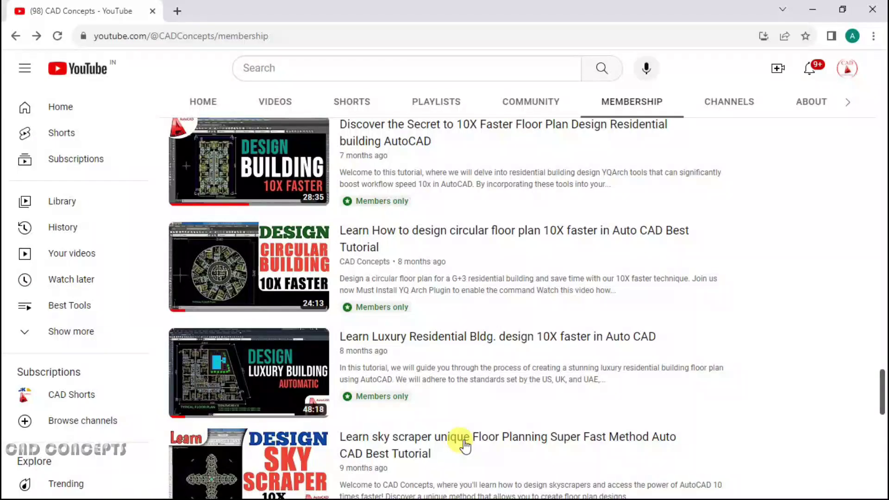
Browse the CAD Concepts channel's membership page on YouTube, examining its members-only videos and download posts.
scroll(465, 446, "up", 3)
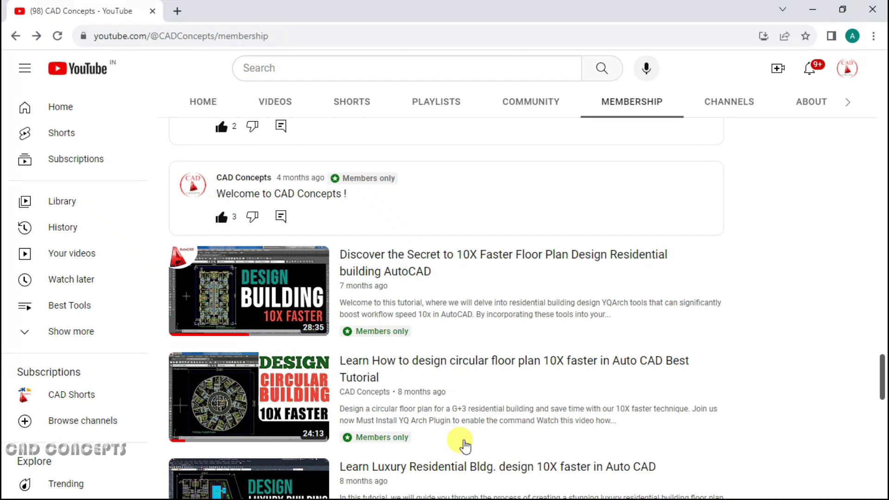
scroll(465, 446, "up", 5)
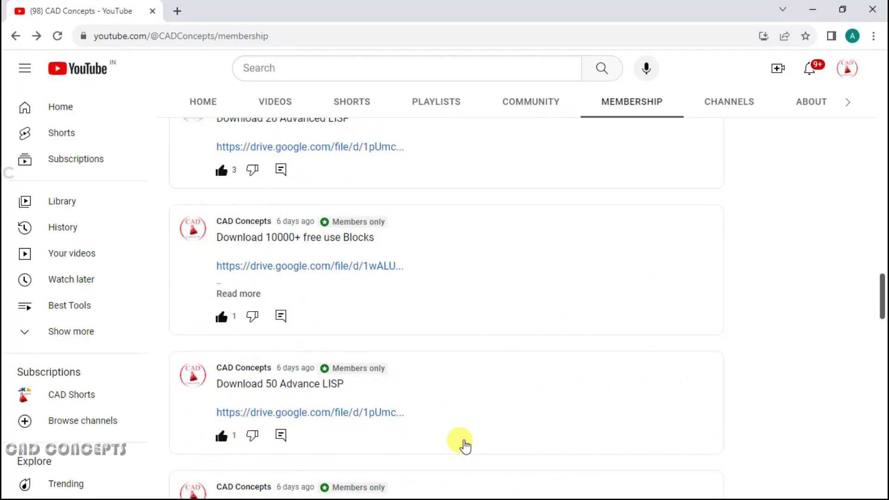
scroll(465, 446, "up", 3)
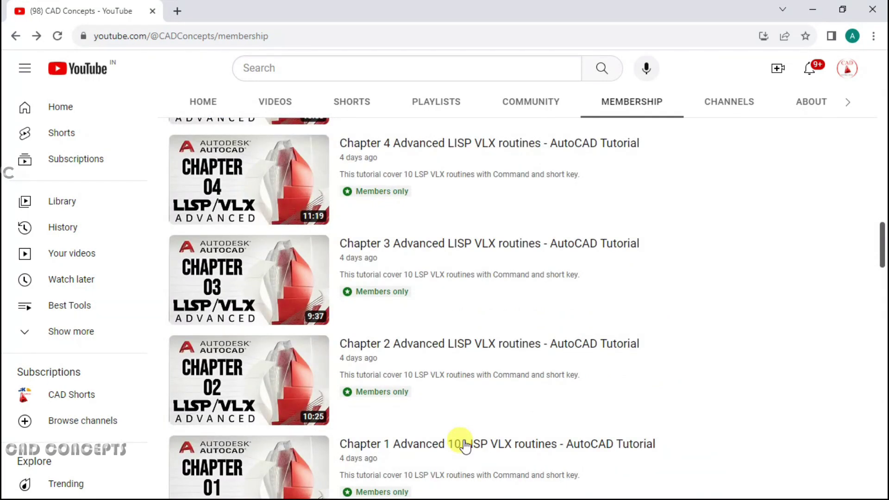
scroll(464, 446, "down", 10)
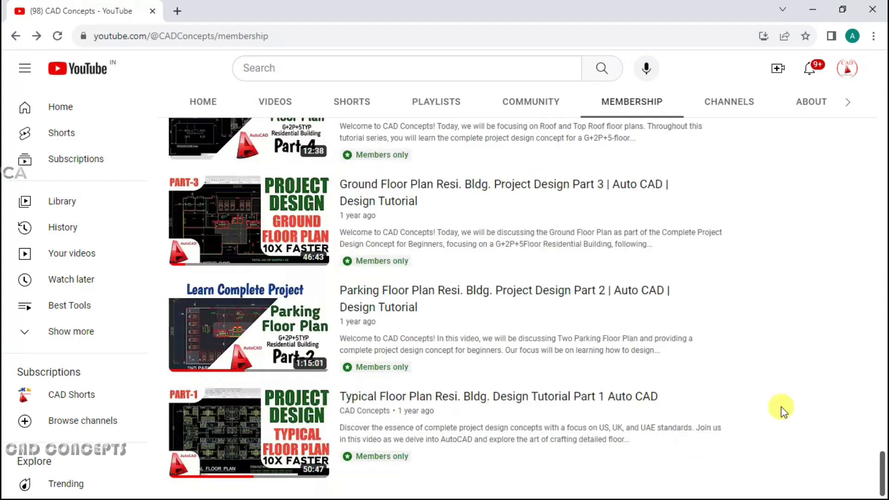
scroll(542, 448, "up", 12)
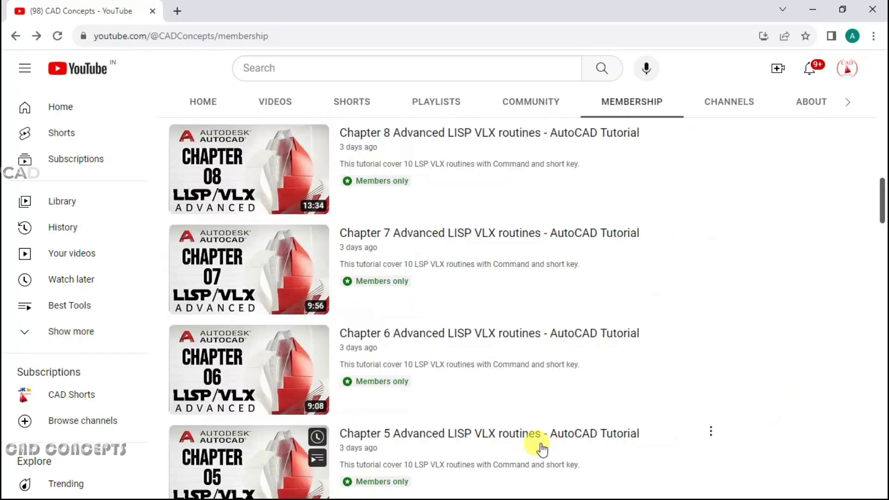
scroll(540, 449, "up", 2)
scroll(464, 445, "down", 10)
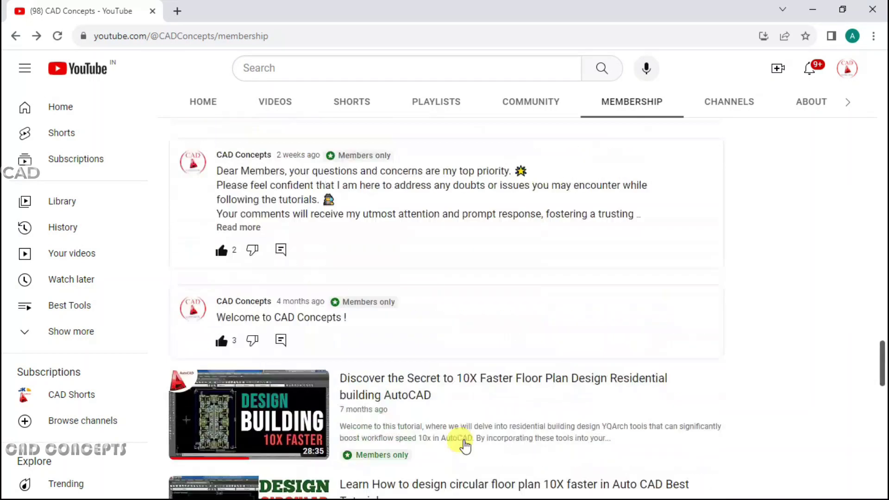
scroll(464, 445, "up", 4)
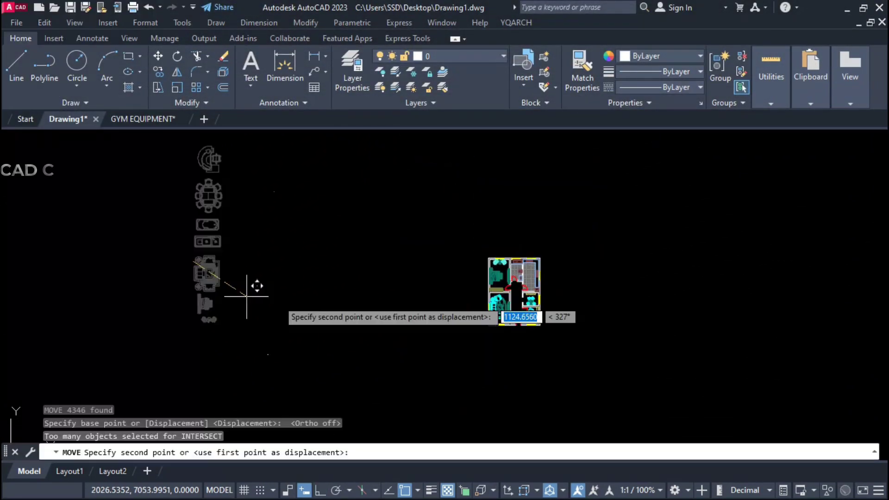
Finish moving the column of replacement furniture beside the floor plan and copy its three-part sofa set to the clipboard.
scroll(457, 298, "up", 2)
left_click(482, 330)
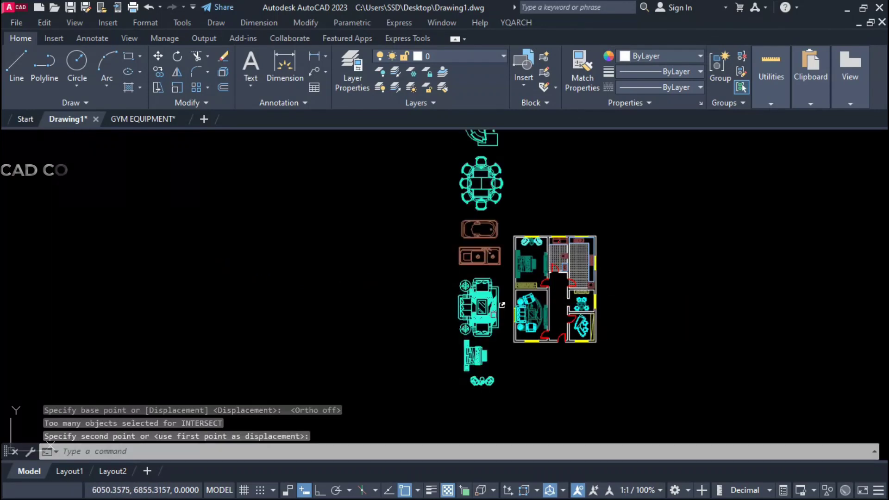
scroll(481, 329, "up", 6)
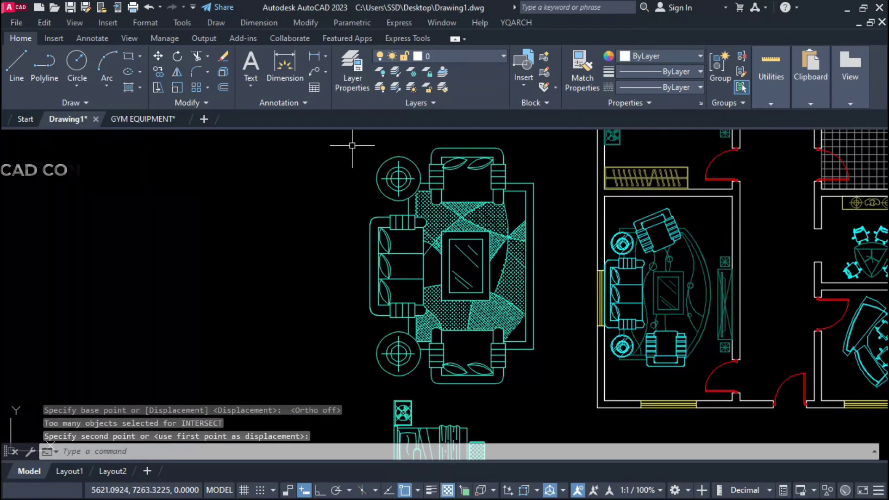
left_click(352, 145)
left_click(548, 388)
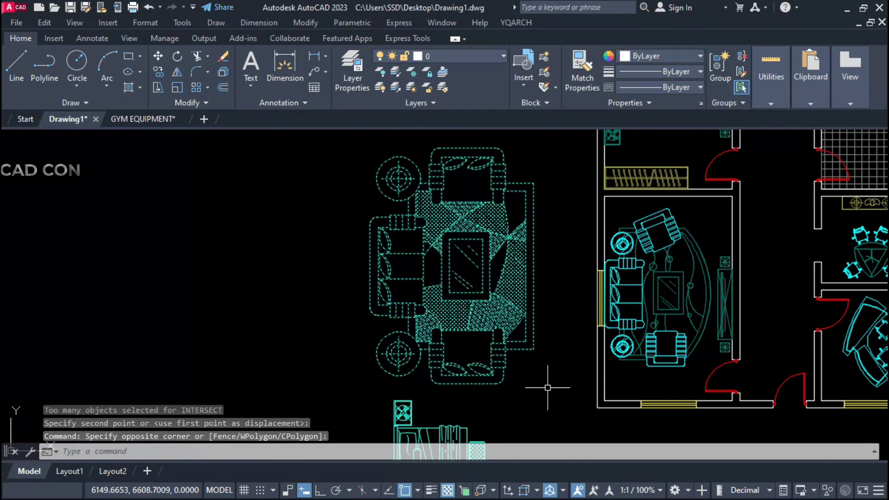
key("ctrl+c")
key("Escape")
key("Escape")
Open the living room's sofa block yq_sofa_01 for editing and erase its existing geometry.
scroll(682, 334, "up", 2)
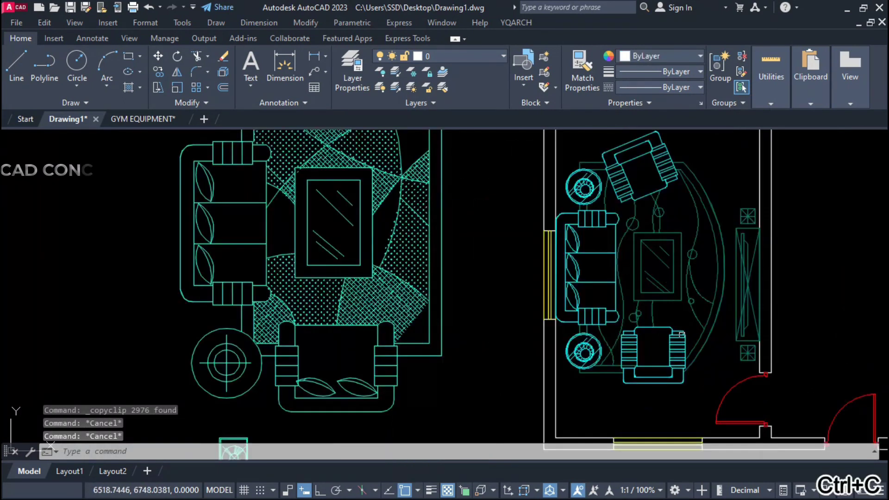
scroll(511, 264, "down", 6)
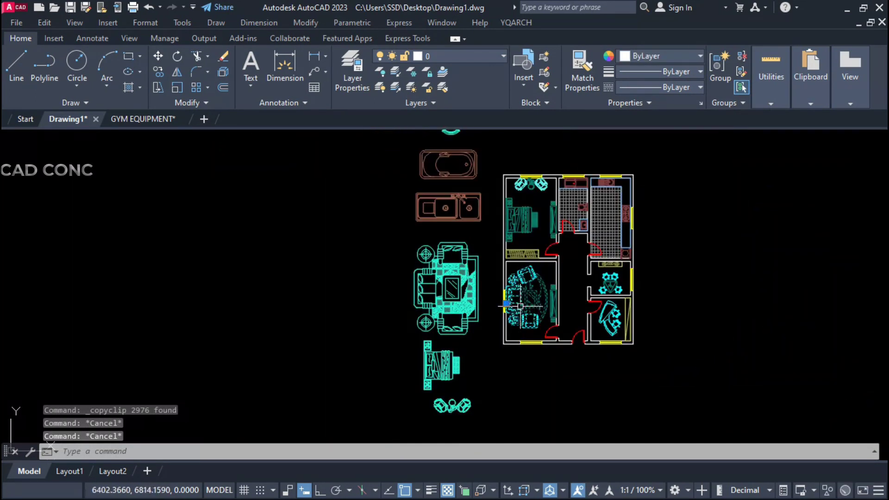
scroll(486, 310, "up", 6)
left_click(486, 314)
scroll(505, 305, "down", 5)
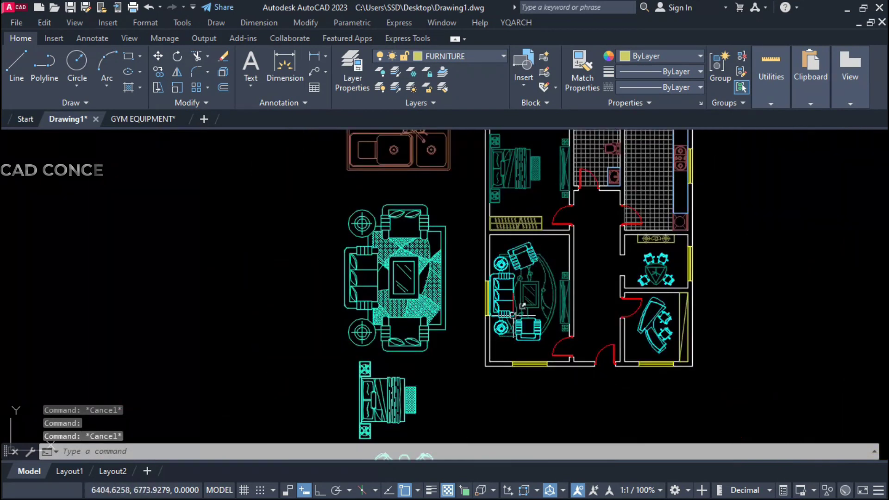
double_click(513, 336)
left_click(433, 344)
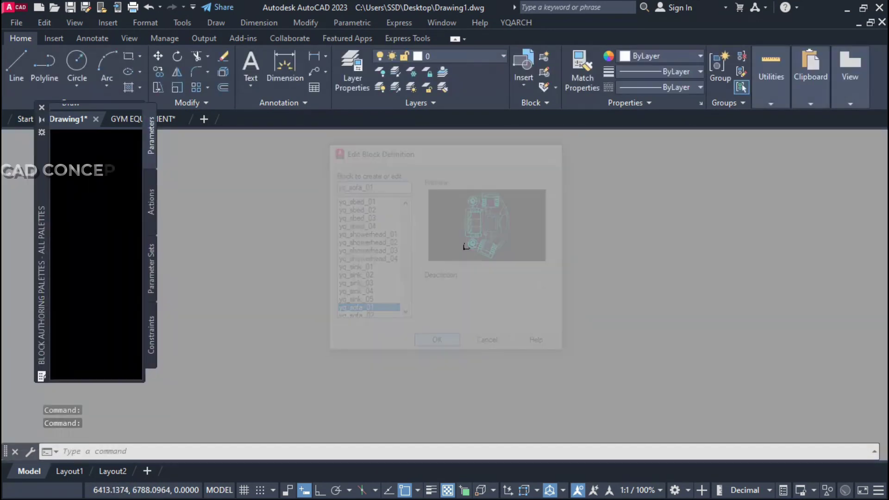
left_click(387, 173)
left_click(593, 377)
type("E")
key("Return")
Paste the copied sofa set into the block and scale it by a factor of 2.
key("ctrl+v")
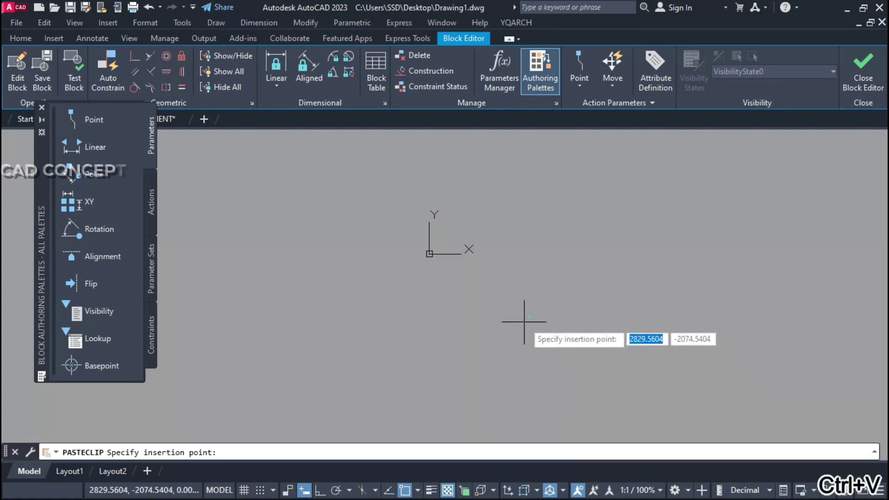
double_click(522, 280)
key("Escape")
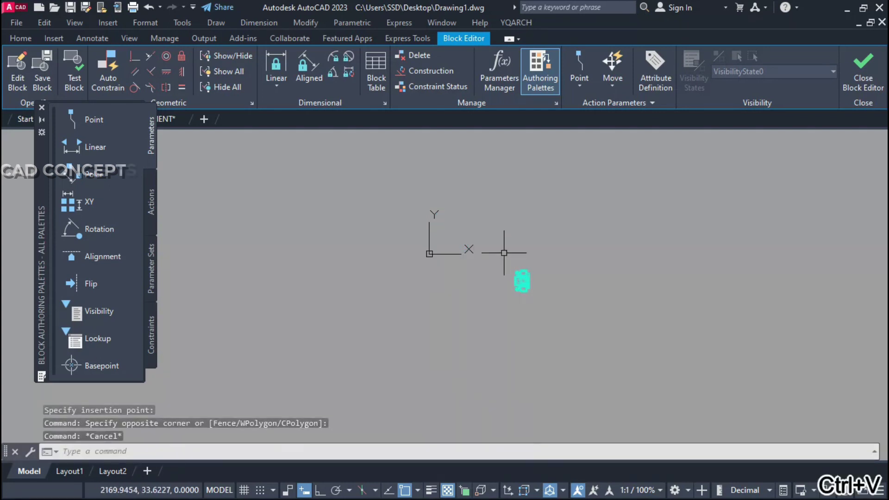
left_click(505, 252)
left_click(539, 303)
type("sc")
key("Return")
left_click(515, 280)
type("2")
key("Return")
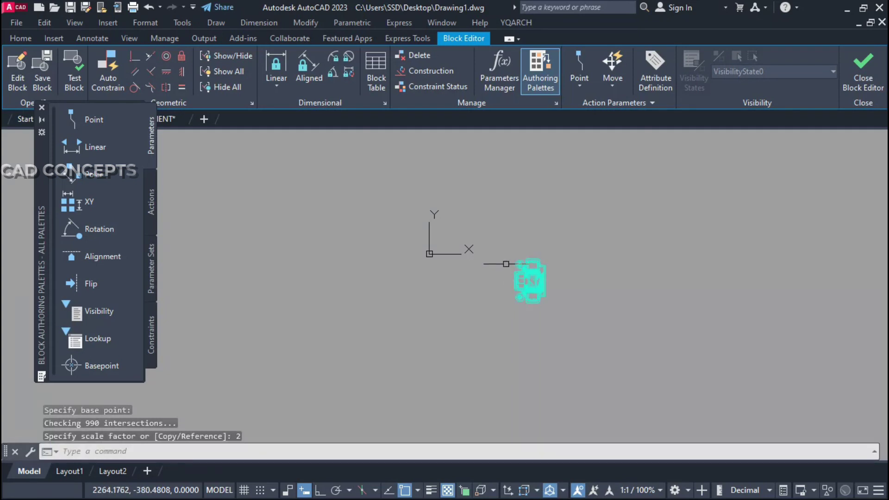
Move the scaled sofa set to the block origin, using the middle of the long sofa's back as base point.
left_click(502, 244)
left_click(573, 329)
type("m")
key("Return")
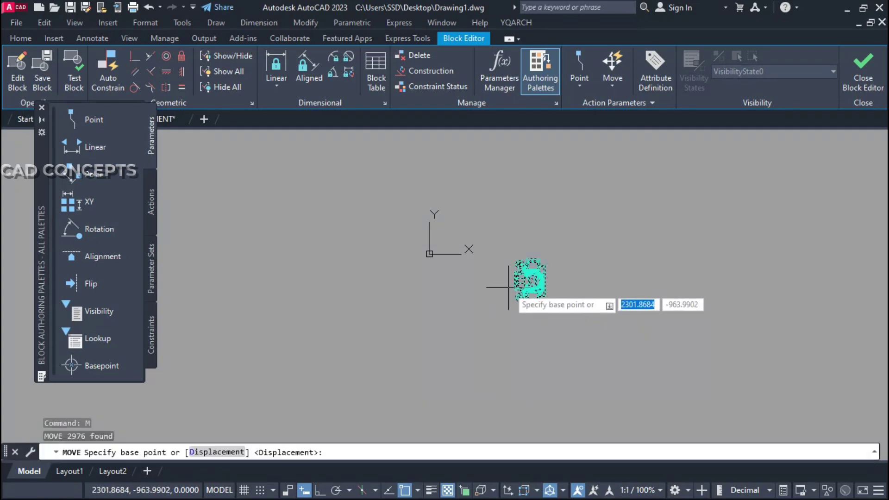
left_click(514, 284)
key("F8")
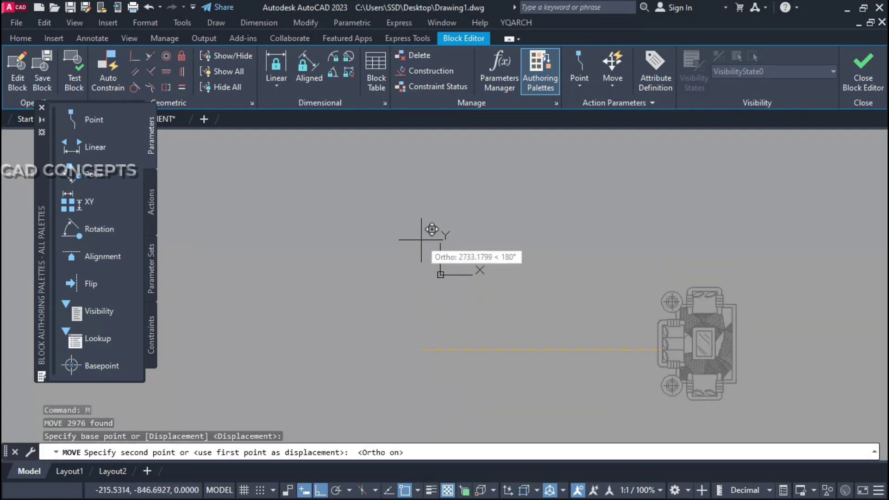
key("F8")
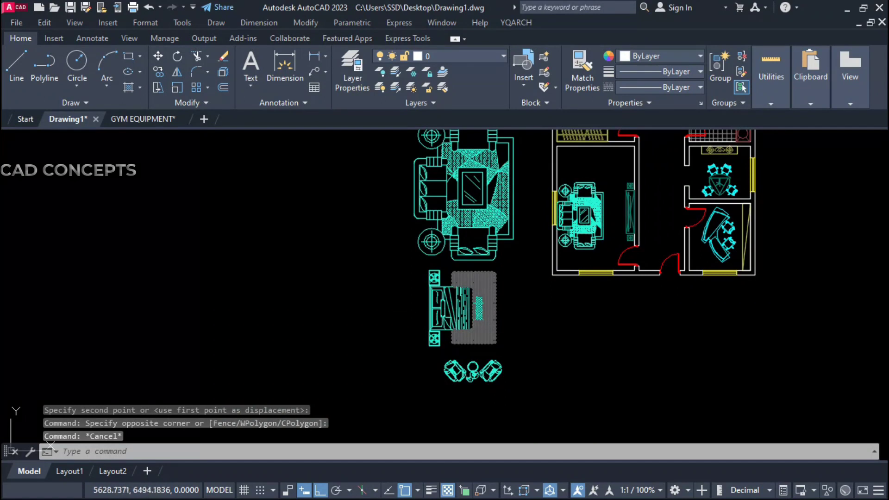
Copy the double bed set with its rug and nightstands, below the large sofa set, to the clipboard.
left_click(406, 261)
left_click(545, 378)
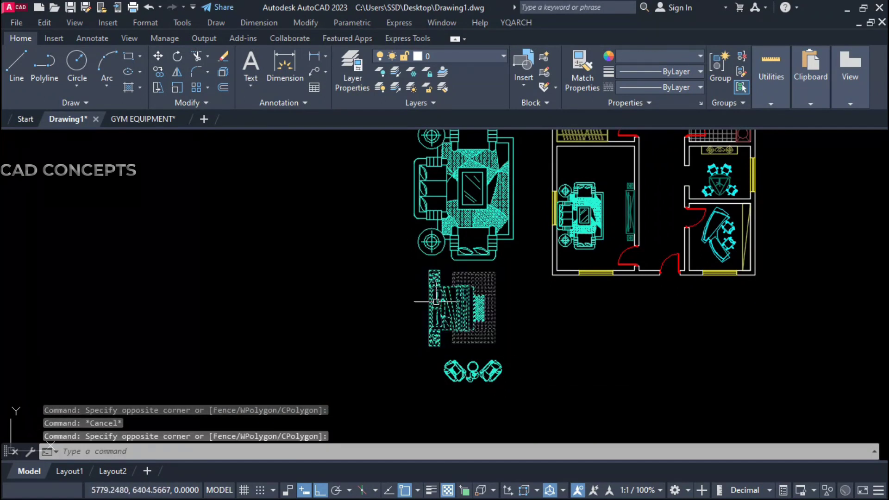
key("ctrl+c")
key("Escape")
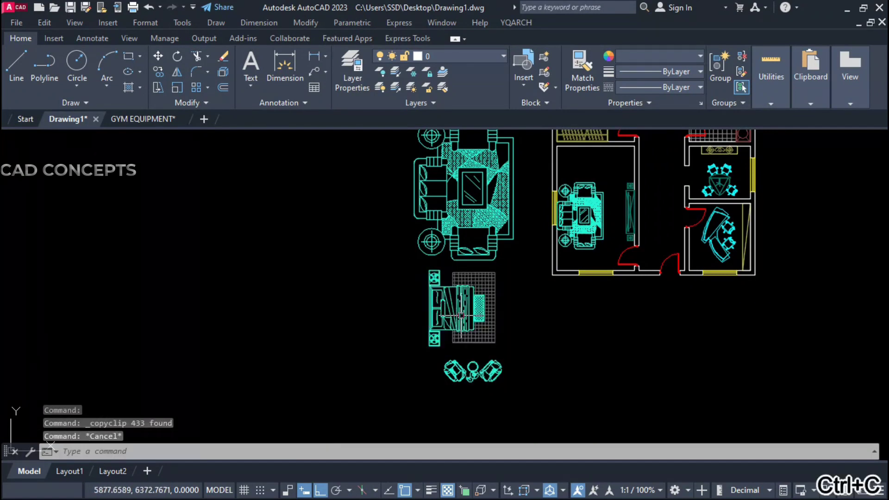
Open the bedroom's bed block yq_bed_01 in the Block Editor.
scroll(455, 303, "down", 3)
scroll(574, 324, "up", 3)
double_click(494, 278)
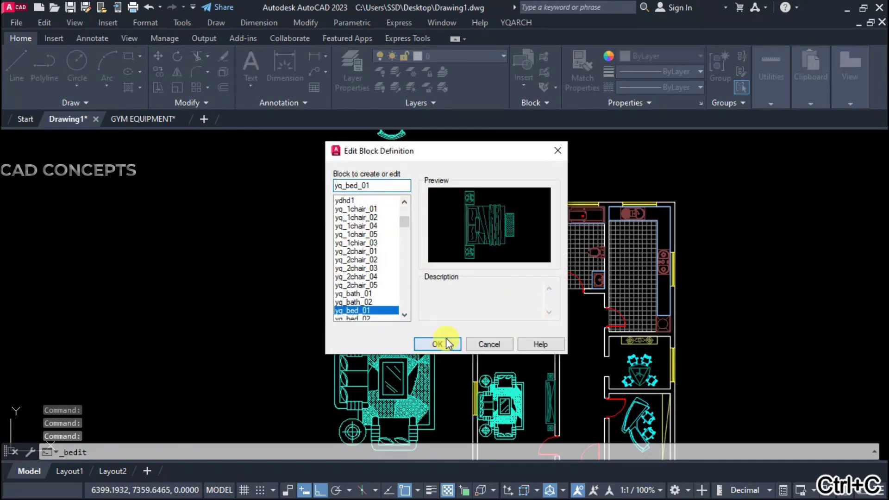
left_click(446, 339)
Draw a horizontal reference line about 4100 units long, running left from the midpoint of the bed's headboard.
scroll(348, 254, "up", 4)
type("l")
key("Return")
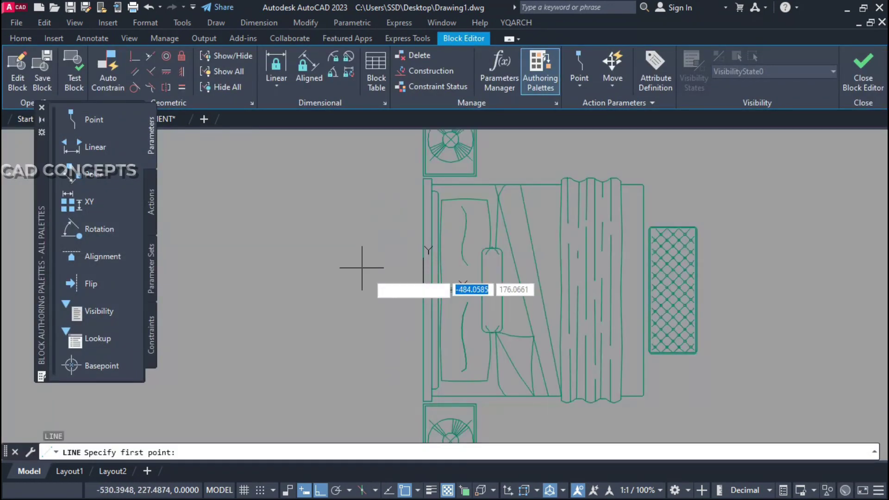
left_click(423, 290)
scroll(448, 259, "down", 5)
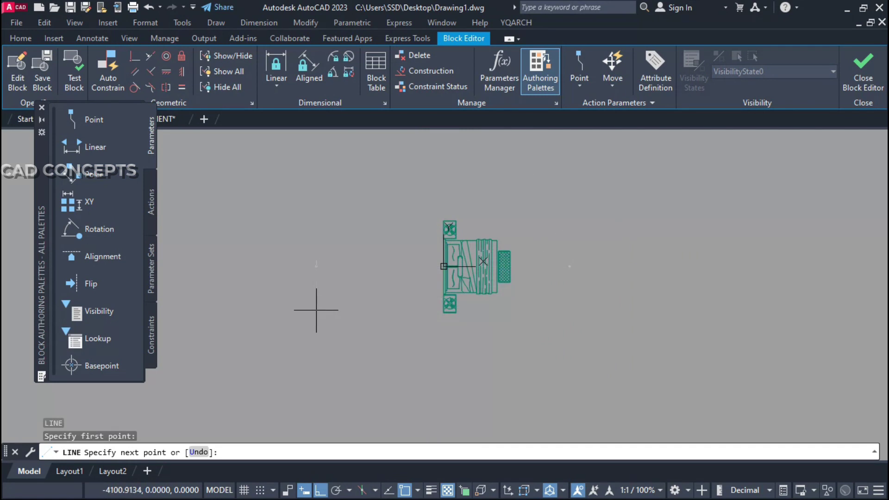
left_click(317, 310)
key("Escape")
Erase the block's old bed geometry and paste the copied bed set just below the origin.
left_click(424, 191)
left_click(604, 363)
key("Delete")
key("ctrl+v")
key("ctrl+b")
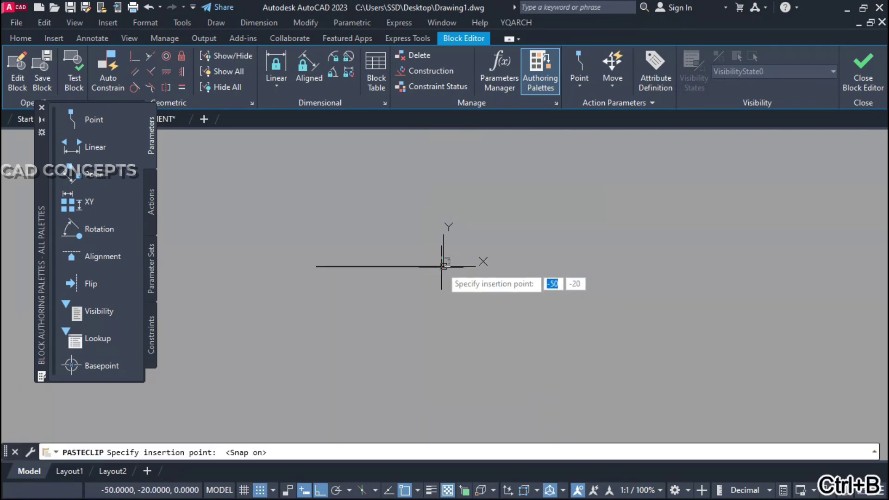
left_click(448, 297)
Move the pasted bed set by its headboard midpoint to the block origin and scale it by a factor of 10.
left_click(438, 279)
left_click(484, 324)
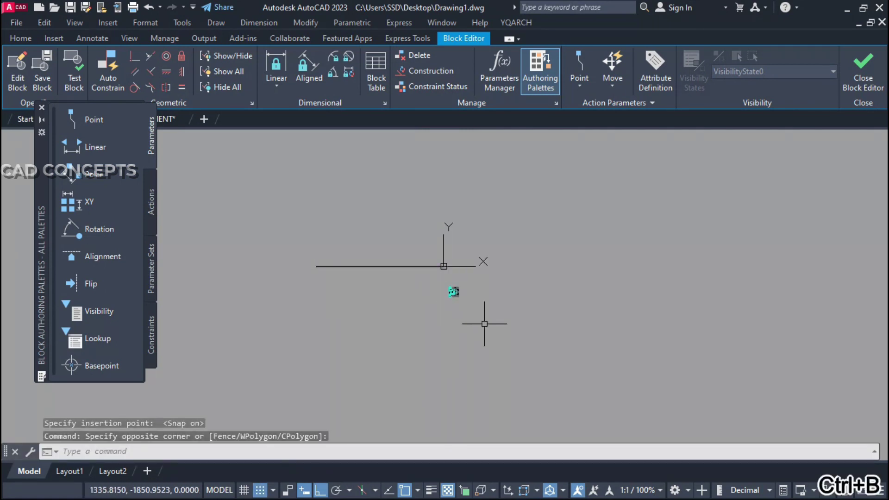
type("m")
key("space")
scroll(452, 295, "up", 3)
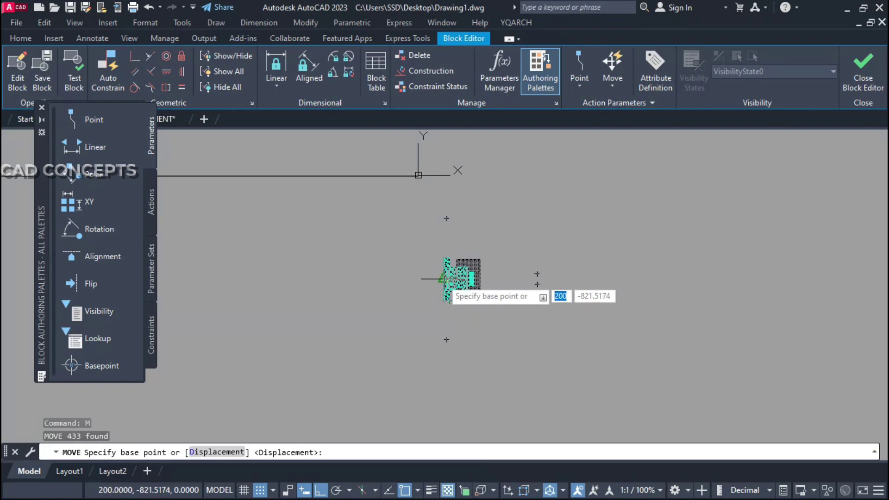
left_click(443, 279)
left_click(418, 175)
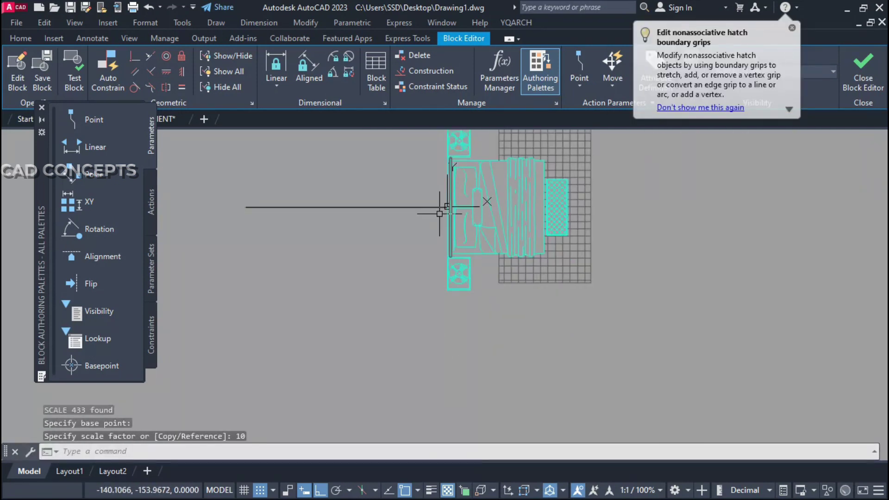
left_click(441, 194)
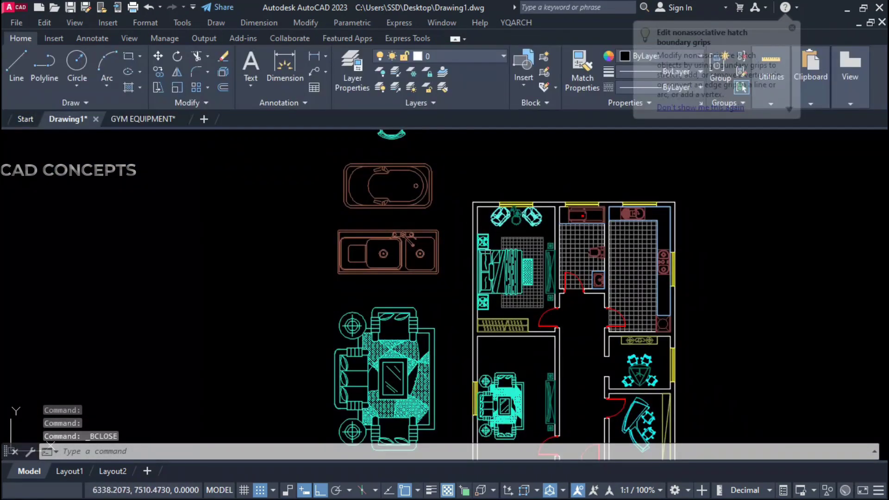
Erase the bed block from the bedroom in the plan's upper-left corner.
left_click(518, 323)
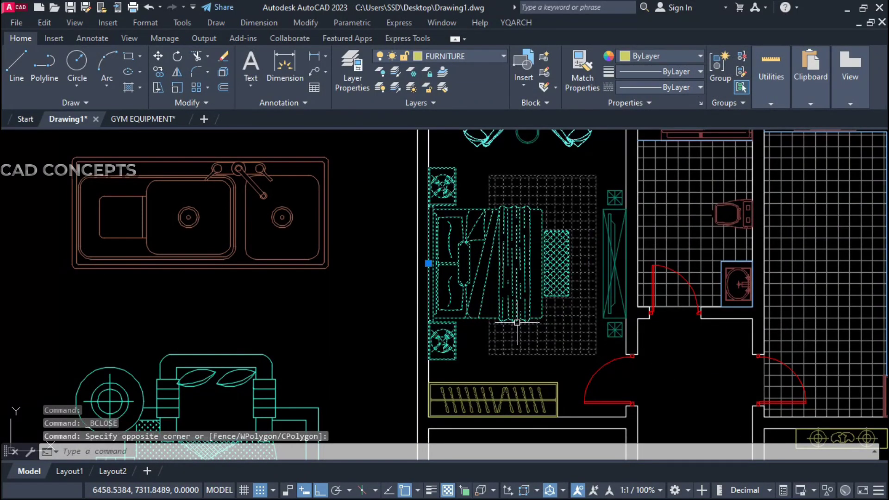
type("e")
key("Return")
type("jj")
key("Return")
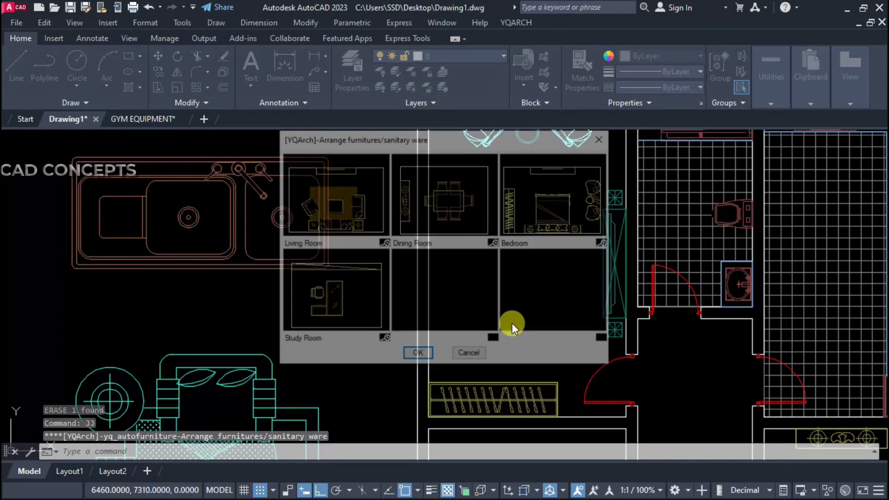
left_click(562, 198)
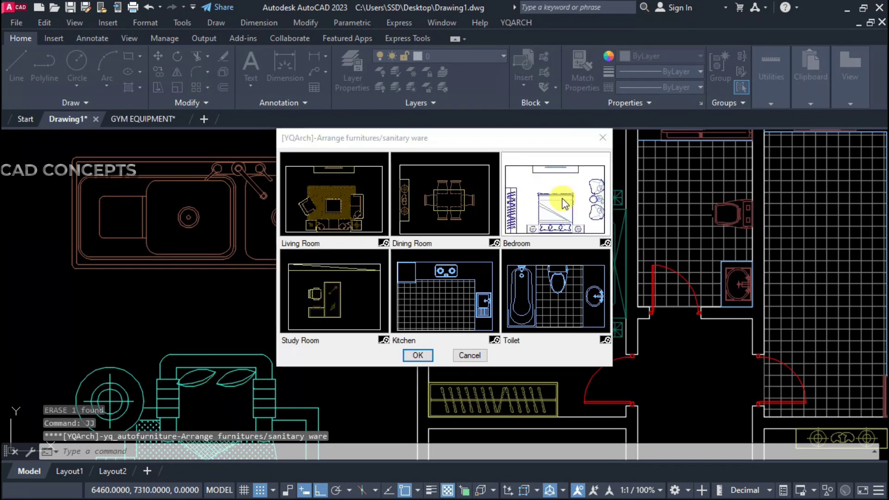
left_click(418, 355)
left_click(428, 416)
key("Escape")
Auto-arrange Bedroom furniture in the plan's upper-left room by picking its lower-left and upper-right inner corners.
key("Return")
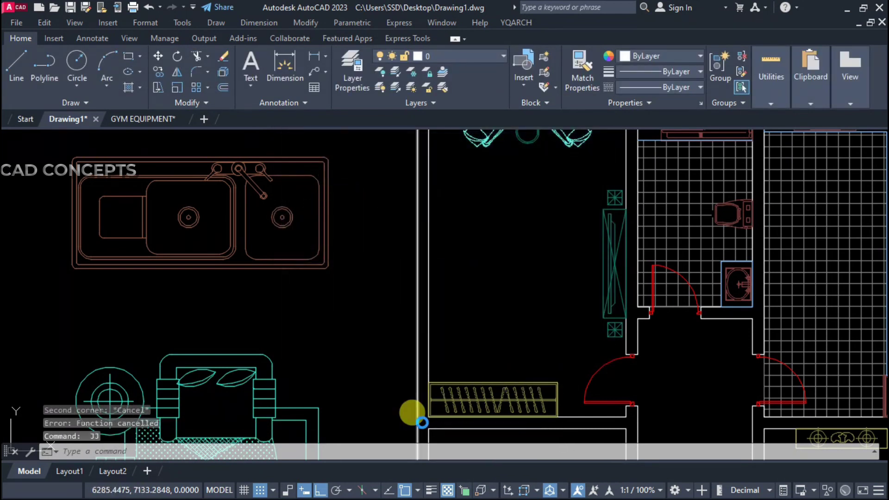
left_click(518, 226)
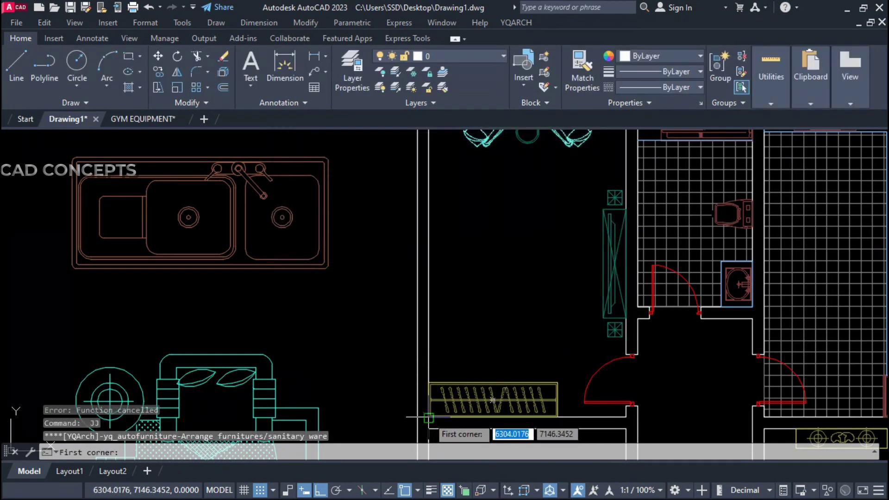
left_click(428, 416)
scroll(429, 416, "down", 3)
left_click(552, 218)
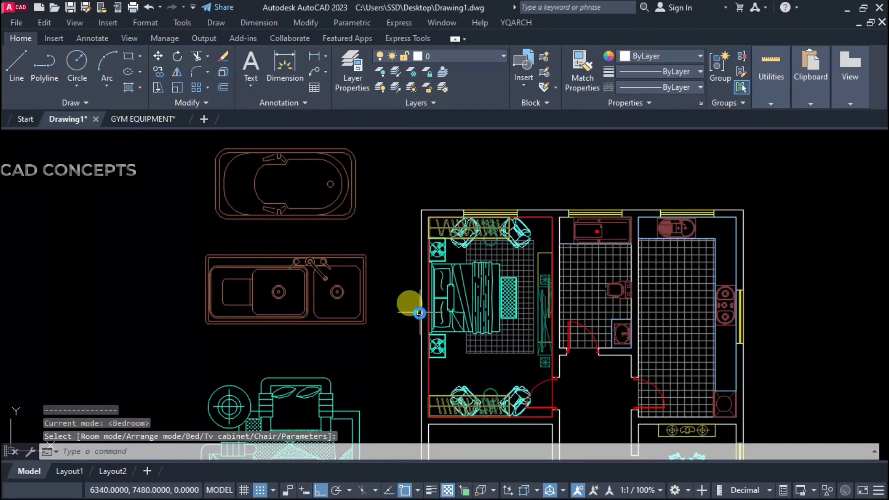
key("Escape")
key("Escape")
Copy the custom bathtub drawn beside the floor plan.
scroll(379, 202, "down", 3)
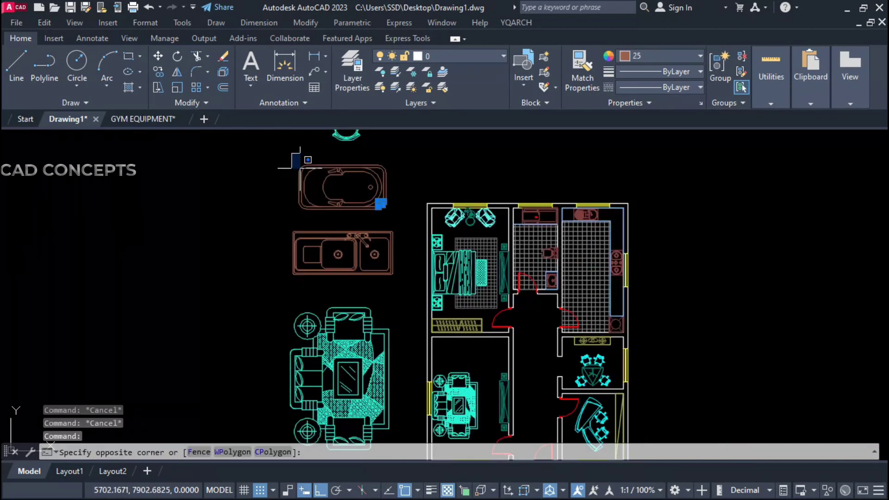
left_click(396, 212)
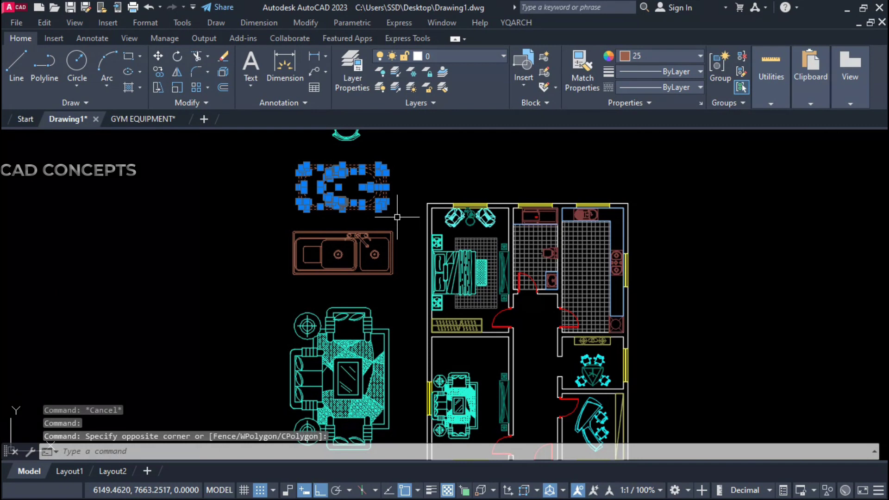
key("ctrl+c")
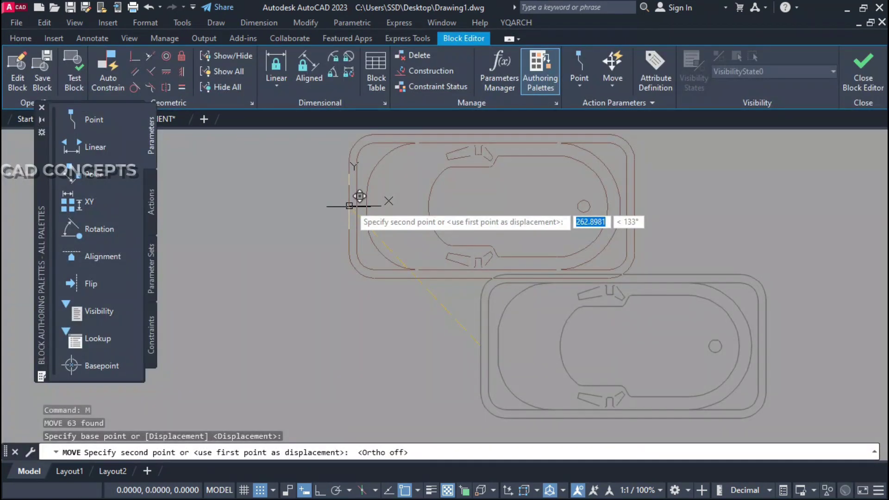
Move the pasted bathtub by its left-edge midpoint to the block origin and scale it from that point.
left_click(350, 206)
scroll(362, 204, "down", 5)
left_click(349, 193)
left_click(560, 293)
type("S")
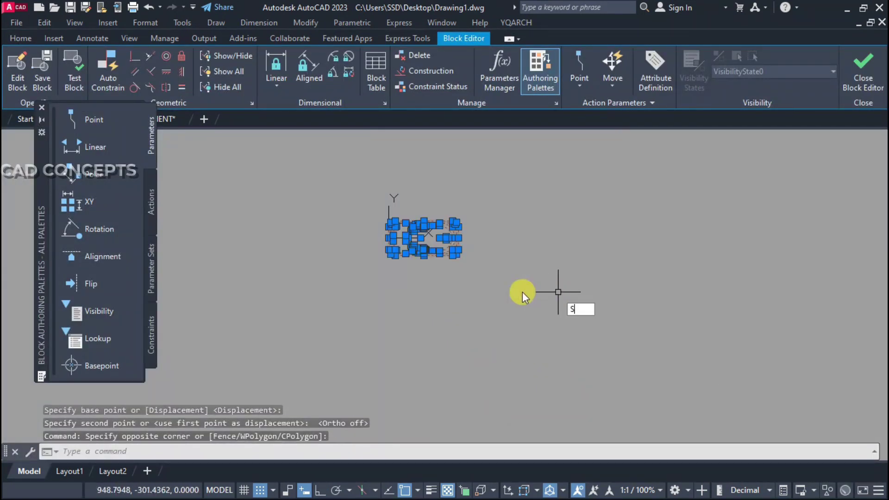
type("C")
key("Return")
scroll(414, 226, "up", 3)
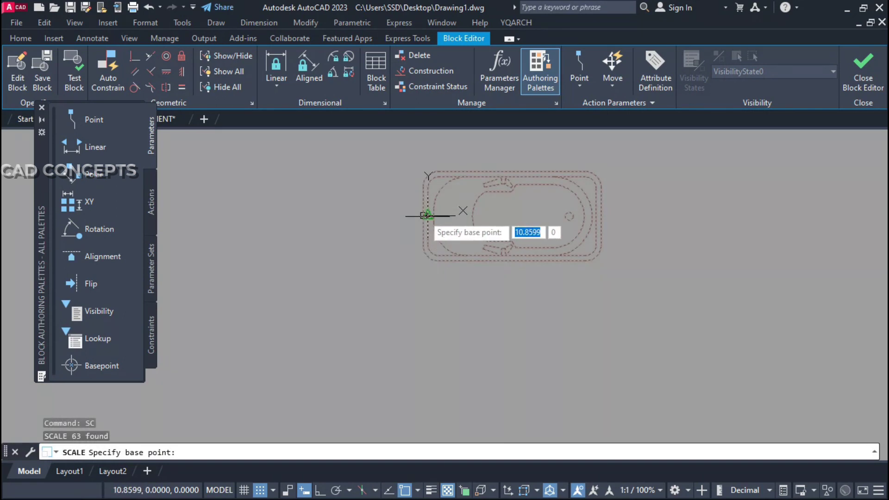
left_click(423, 215)
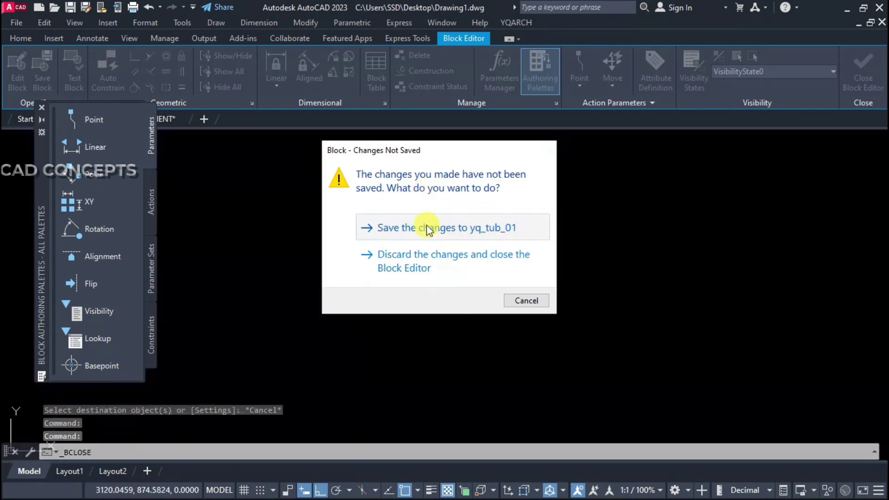
Save the changes to the yq_tub_01 block and check the bathtub in the plan's bathroom.
left_click(427, 224)
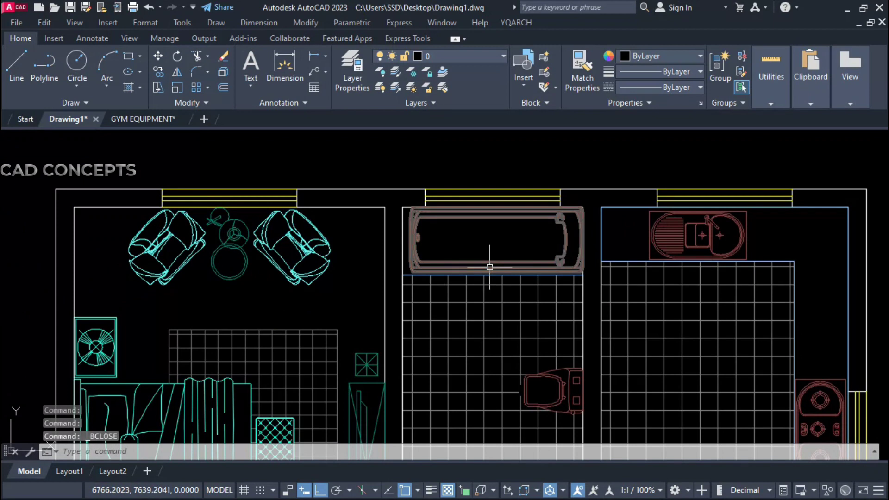
scroll(467, 208, "down", 4)
scroll(461, 321, "up", 2)
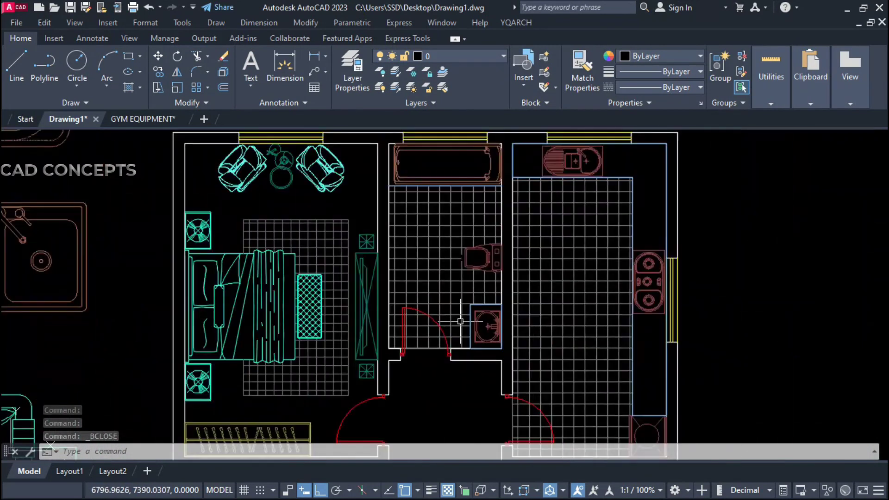
scroll(574, 176, "up", 2)
scroll(596, 185, "down", 5)
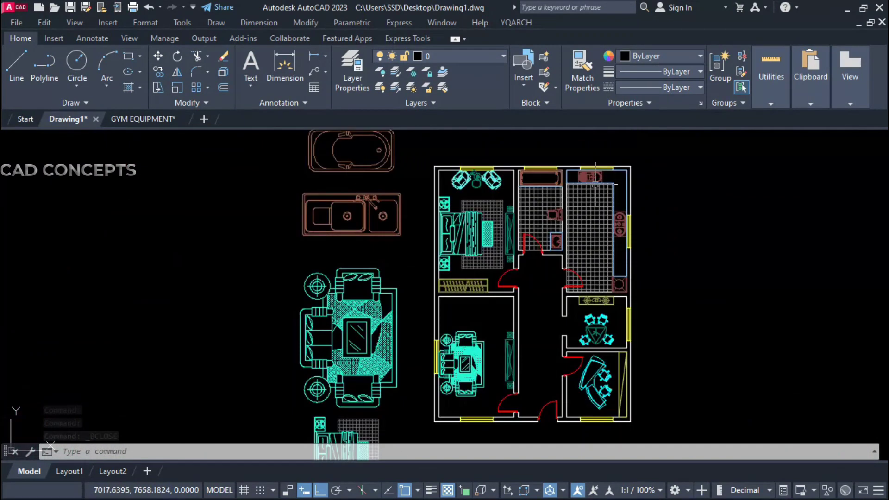
Copy the custom double-bowl kitchen sink drawn beside the floor plan.
middle_click_drag(321, 281, 391, 304)
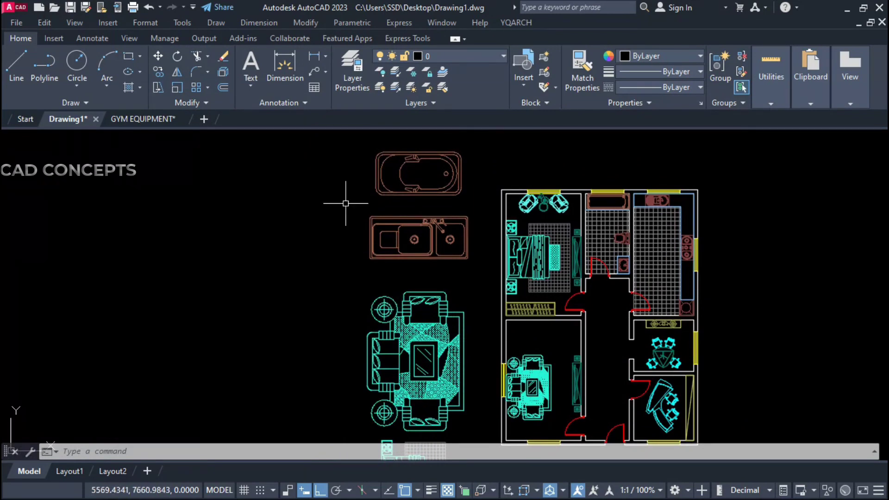
left_click_drag(346, 203, 472, 263)
key("ctrl+c")
key("Escape")
Open the plan's kitchen sink block for editing and paste the copied sink to the right of the old one.
scroll(639, 208, "up", 4)
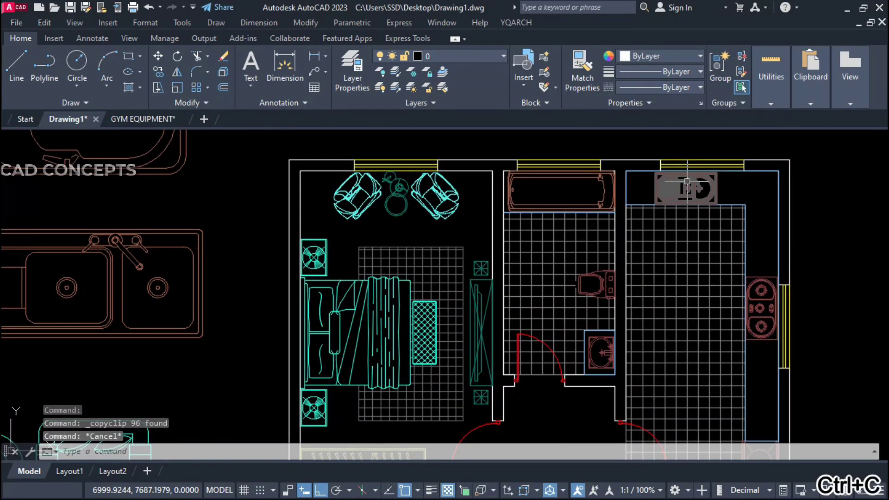
double_click(684, 185)
left_click(435, 343)
key("ctrl+v")
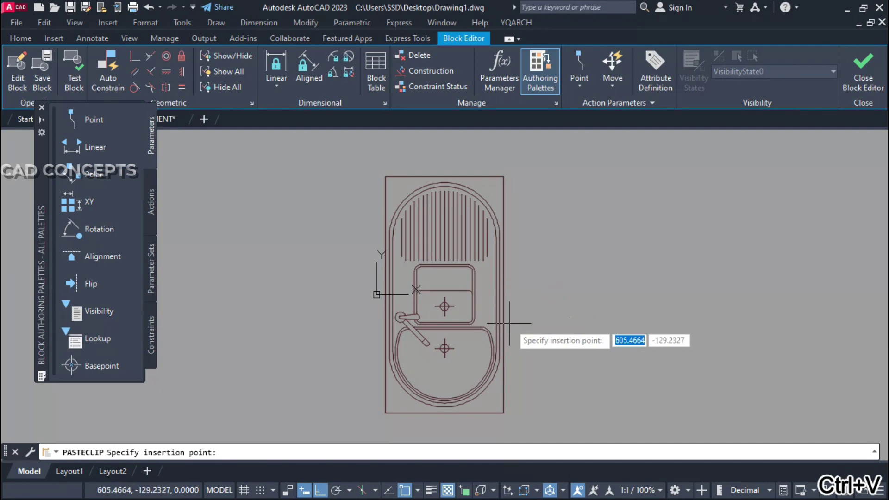
left_click(688, 373)
Rotate the pasted kitchen sink 90° about its centre so it stands vertically.
type("R")
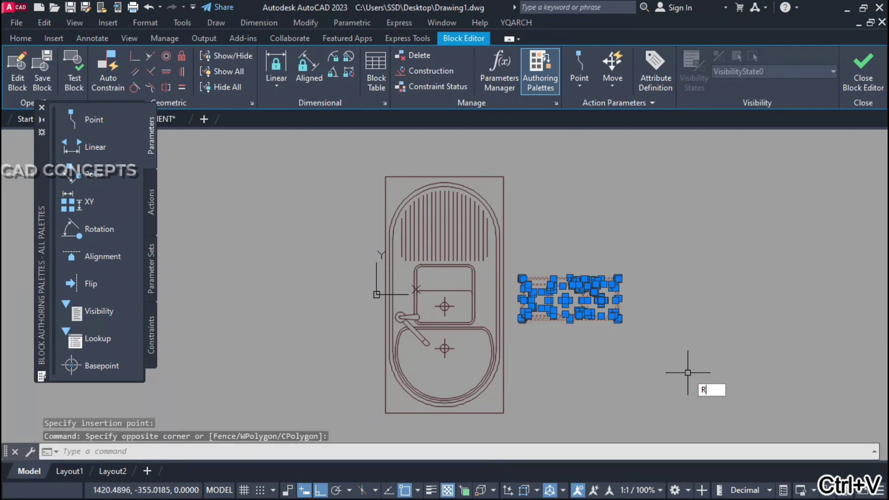
type("O")
key("space")
key("F8")
left_click(568, 297)
key("F8")
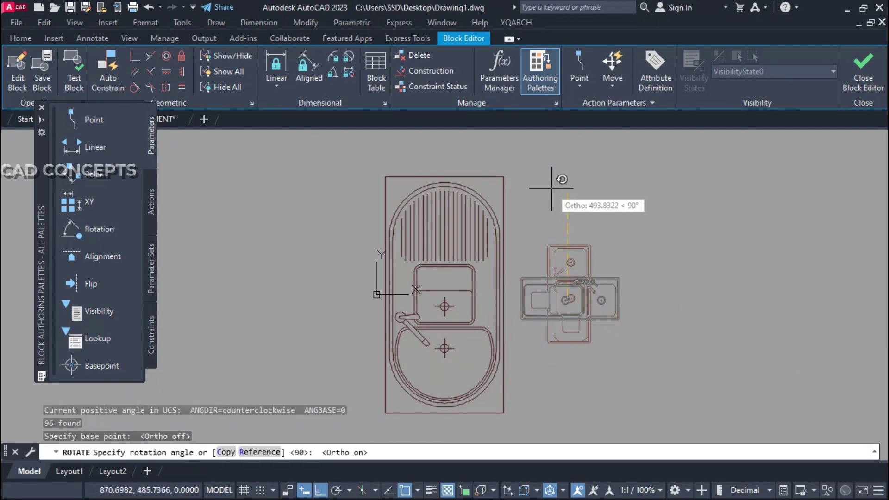
left_click(552, 188)
Draw a horizontal reference line running left from the midpoint of the old sink's left edge.
scroll(274, 381, "up", 2)
type("l")
key("Return")
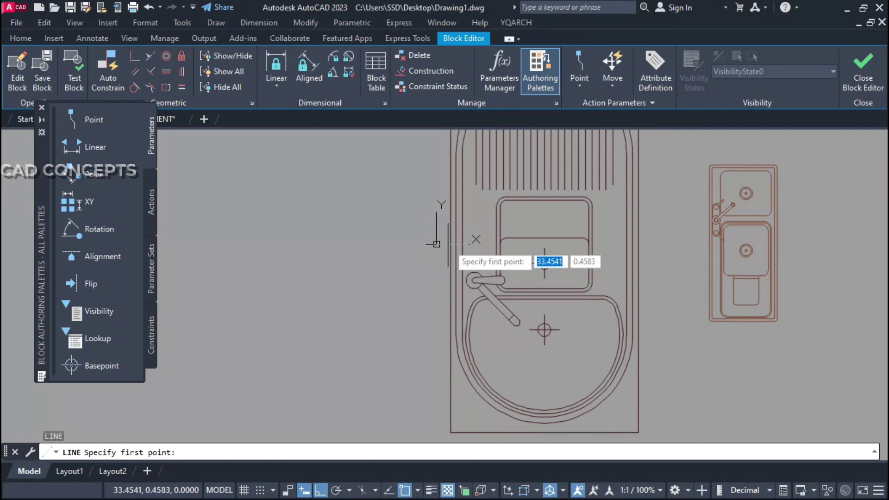
left_click(278, 244)
key("Escape")
scroll(470, 285, "down", 3)
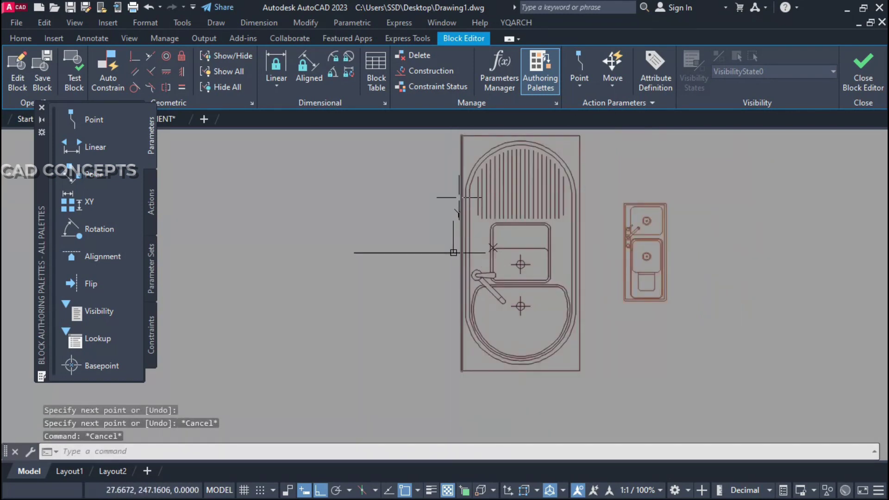
Scale up the pasted sink from its left-edge midpoint until it is slightly taller than the old sink.
left_click(515, 235)
left_click(570, 298)
type("sc")
key("Return")
scroll(522, 278, "up", 2)
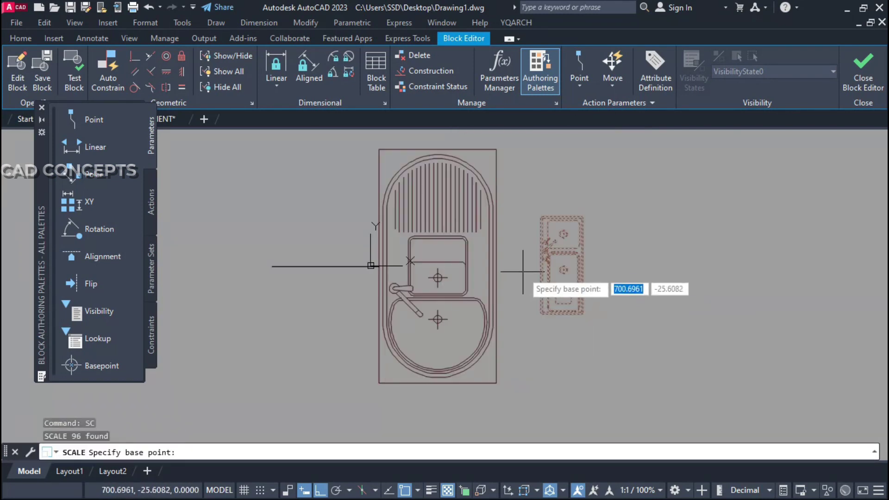
left_click(541, 265)
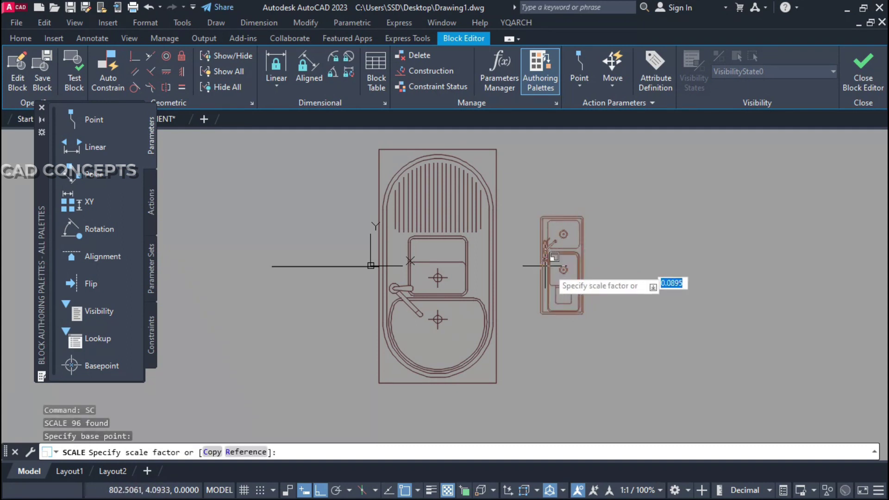
left_click(674, 310)
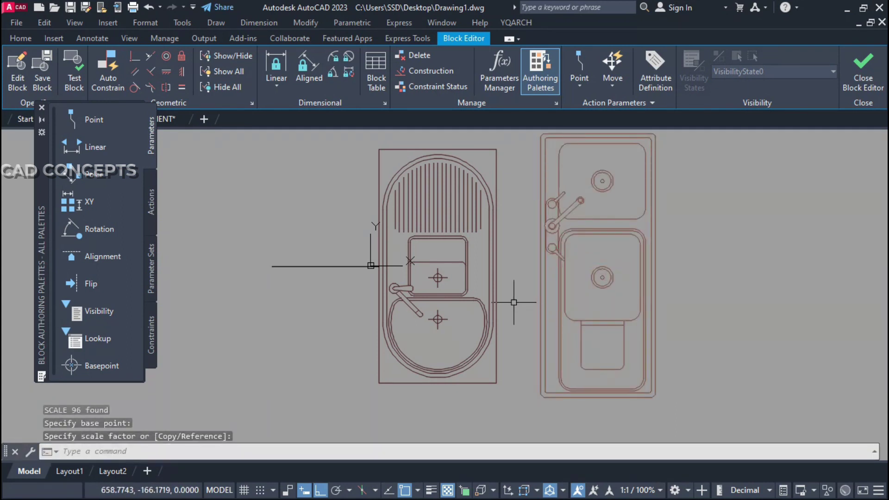
Erase the old sink geometry and move the new sink by its left-edge midpoint to the reference line's right endpoint.
scroll(515, 302, "down", 2)
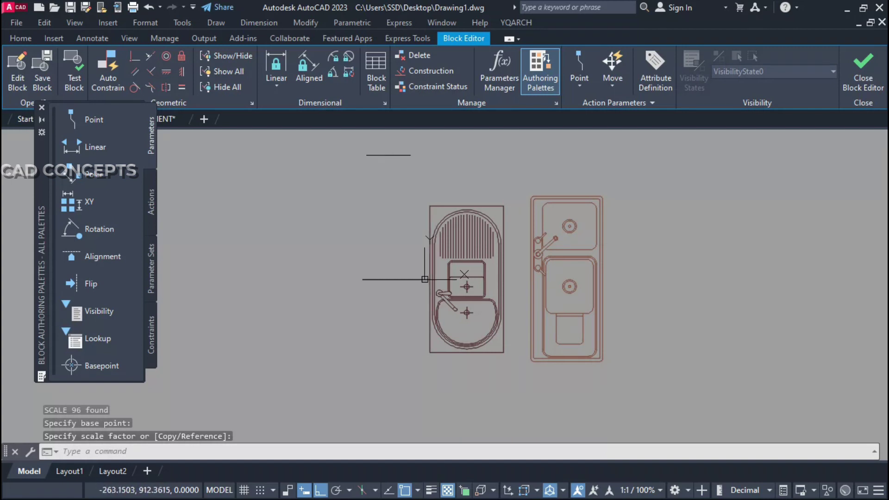
left_click(388, 155)
left_click(518, 401)
type("e")
left_click(518, 398)
left_click(648, 139)
type("m")
left_click(531, 279)
left_click(430, 280)
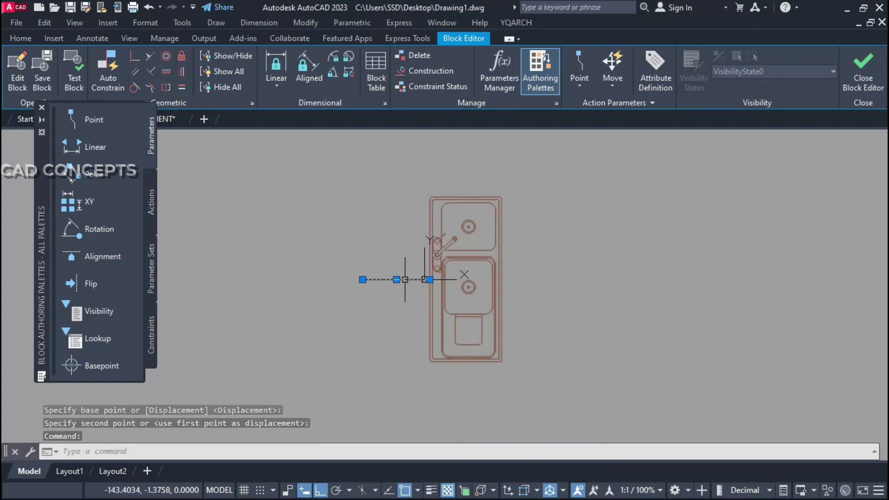
Erase the reference line and close the block, saving the changes to yq_ksink_01.
left_click(862, 69)
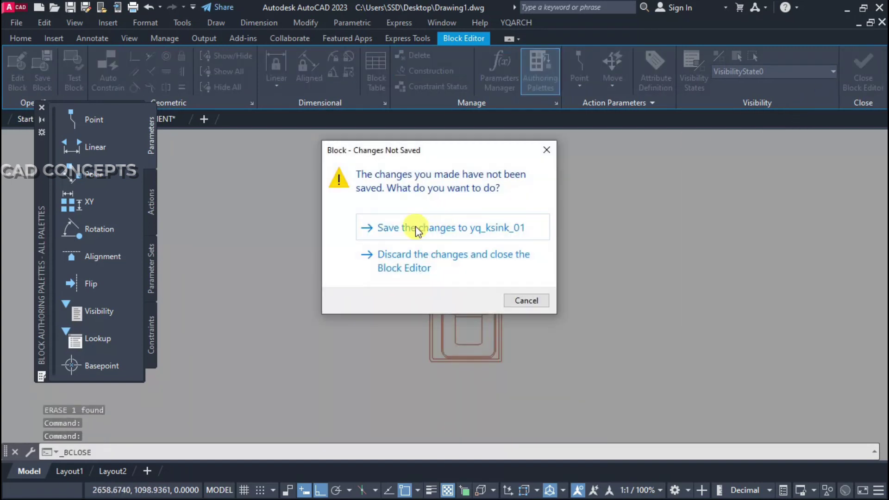
left_click(415, 226)
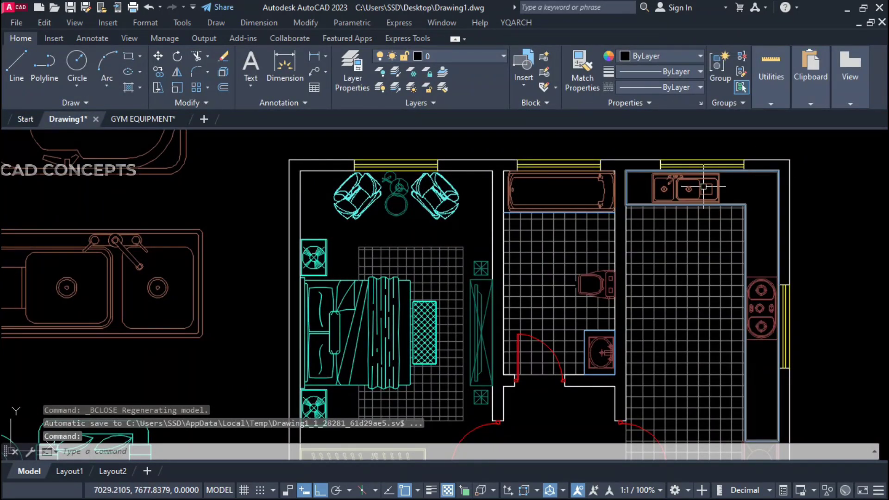
Copy the custom eight-chair dining set beside the plan and open the dining table block yq_dtable_01 for editing.
scroll(615, 164, "down", 6)
middle_click_drag(477, 255, 478, 302)
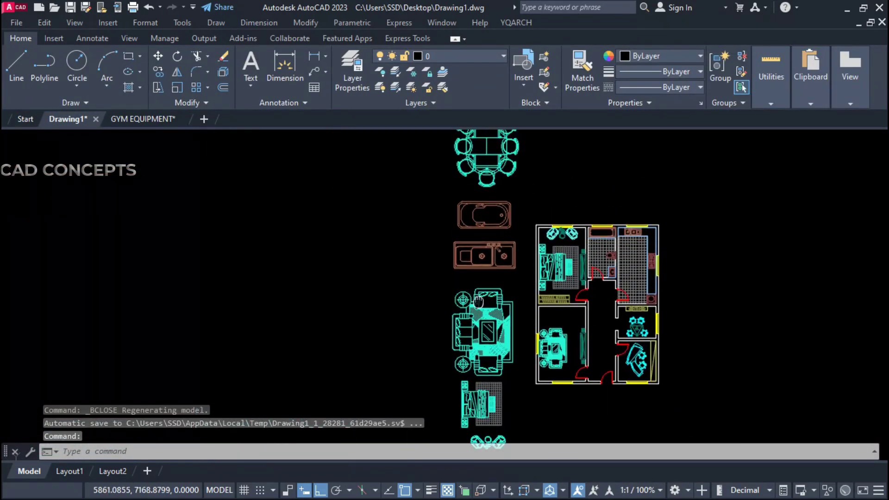
middle_click_drag(458, 139, 474, 214)
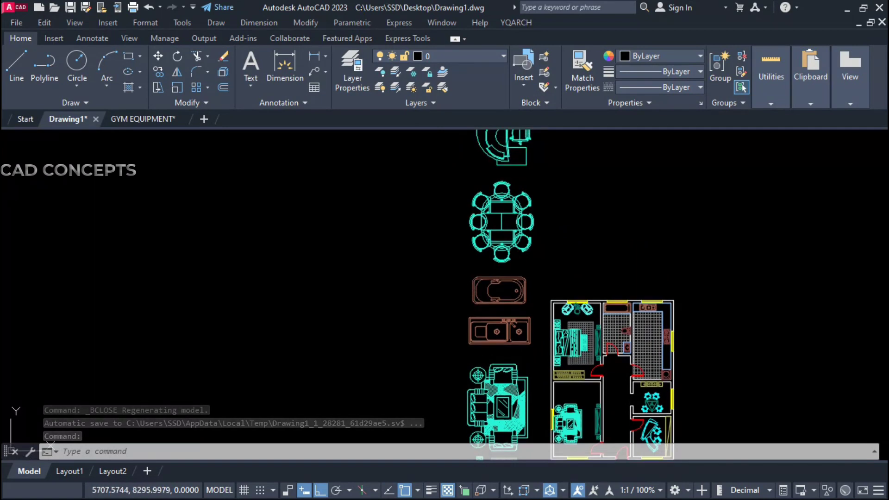
left_click(473, 214)
double_click(460, 185)
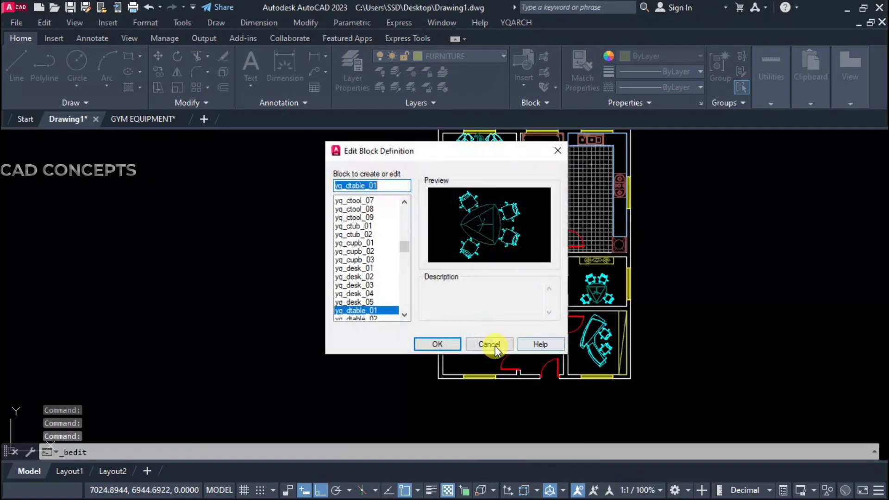
left_click(432, 345)
Paste the copied dining set to the right of the old triangular dining table.
key("ctrl+b")
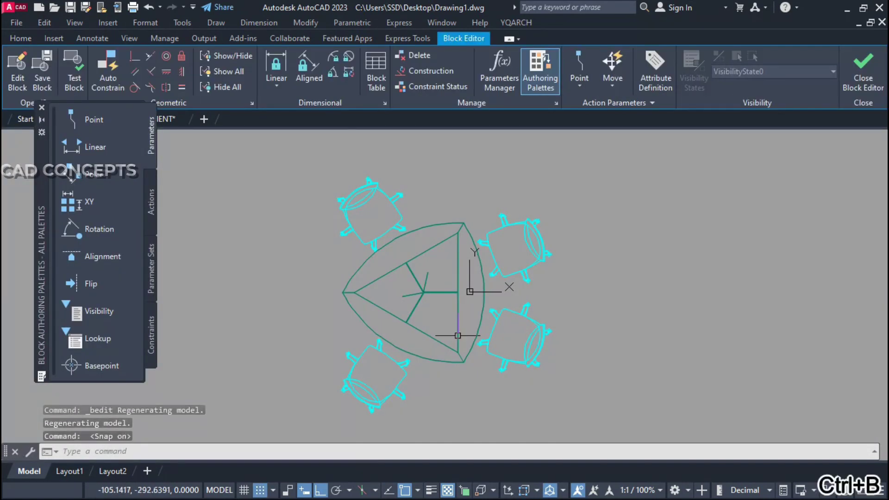
key("ctrl+v")
scroll(597, 301, "down", 2)
left_click(600, 302)
left_click(593, 237)
left_click(672, 319)
key("Escape")
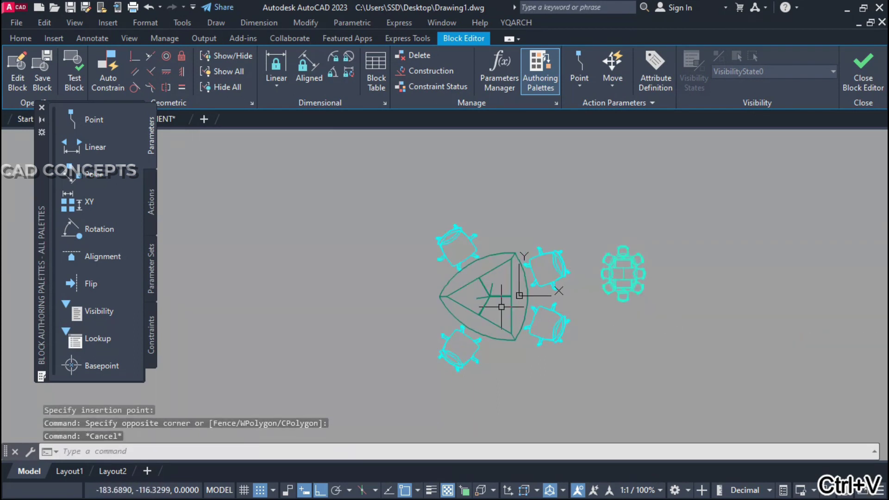
Draw a vertical reference line running down from the centre of the old dining table.
scroll(500, 305, "up", 3)
type("l")
key("Return")
left_click(476, 284)
scroll(494, 240, "down", 3)
left_click(561, 387)
key("Escape")
Erase the old triangular dining table and its four chairs, keeping the reference line.
left_click(397, 168)
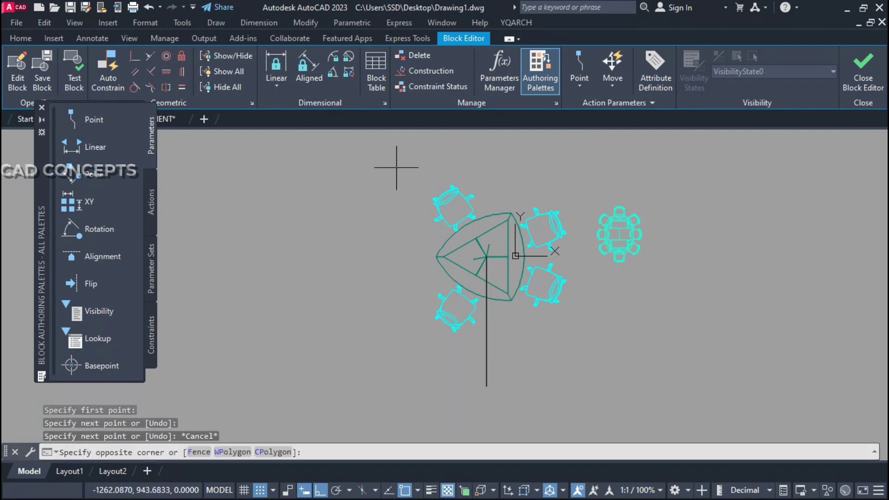
left_click(576, 332)
type("e")
key("Return")
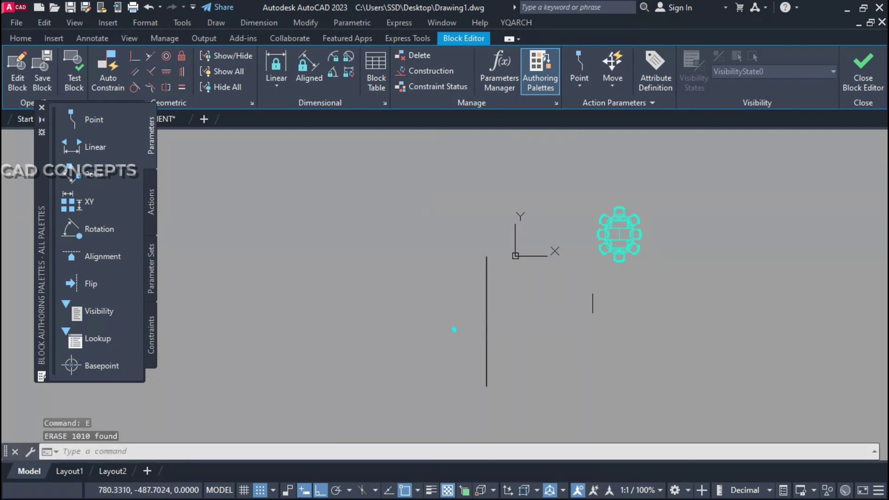
Move the pasted dining set by its centre to the reference line's upper endpoint.
left_click(563, 163)
left_click(695, 308)
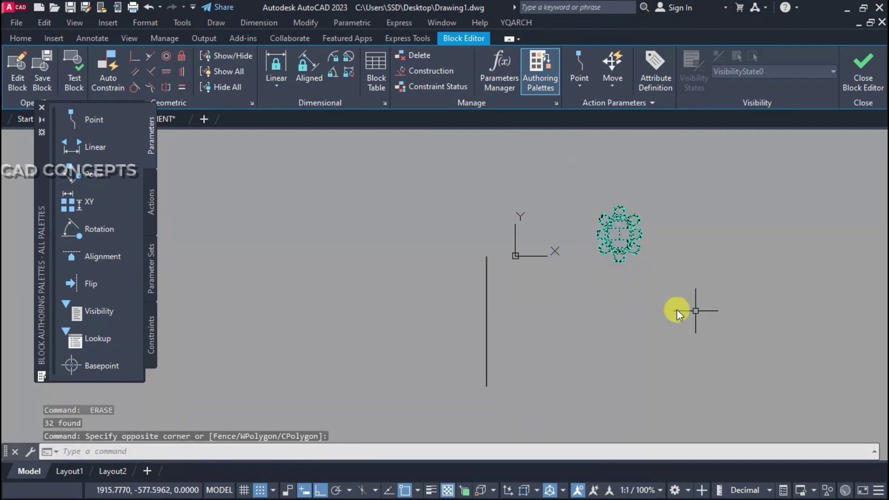
type("m")
key("Return")
left_click(620, 234)
left_click(486, 257)
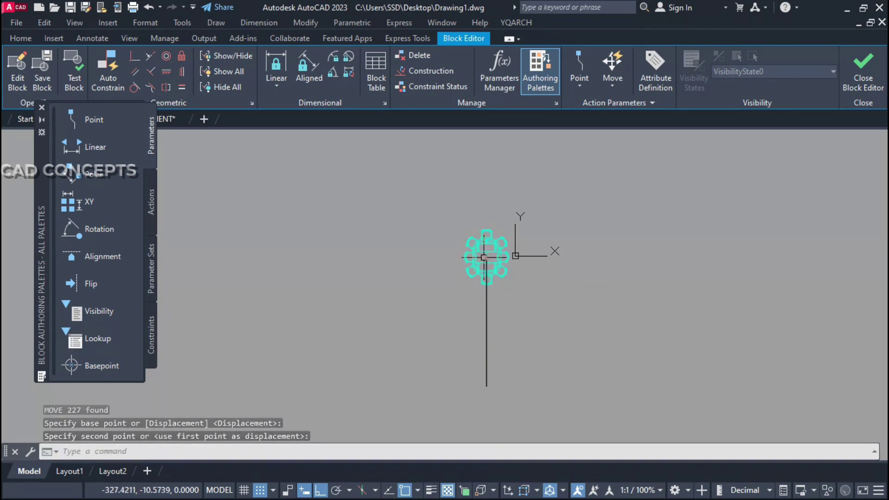
Scale the pasted dining set, save the changes to the dining block and close the Block Editor.
key("Escape")
left_click(437, 199)
left_click(523, 307)
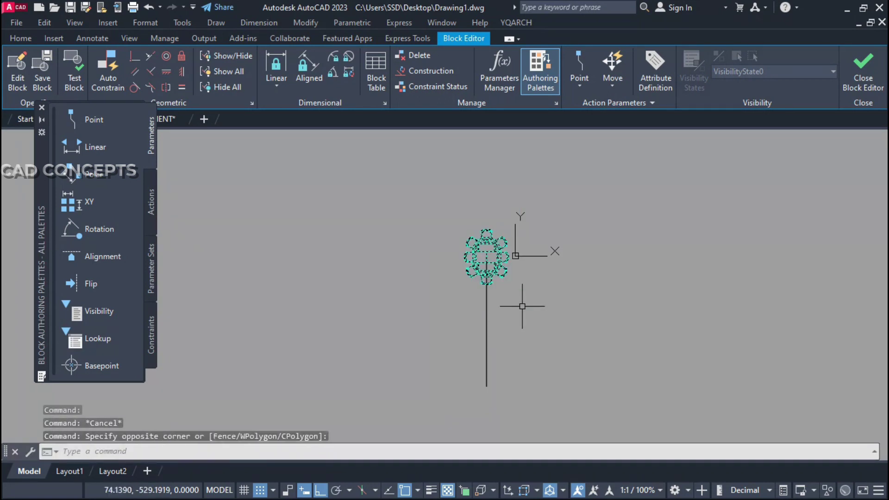
type("sc")
key("Return")
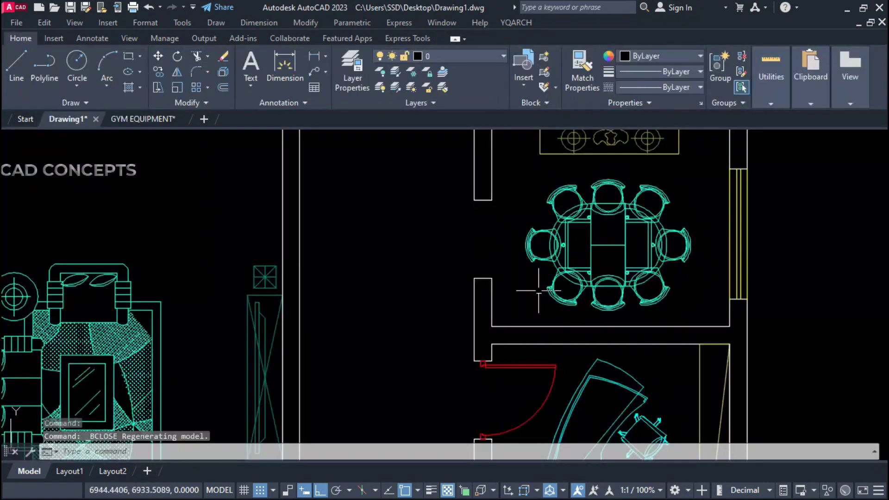
scroll(507, 250, "down", 3)
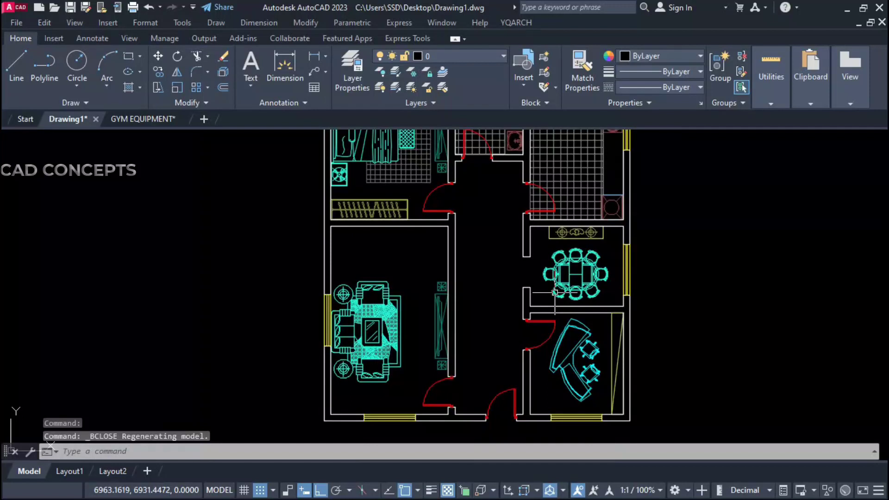
Erase the spare dining set that stands outside the floor plan.
scroll(562, 344, "down", 5)
left_click(448, 190)
left_click(521, 257)
key("Delete")
Copy the curved office desk set above the floor plan to the clipboard.
scroll(447, 230, "up", 1)
left_click(448, 230)
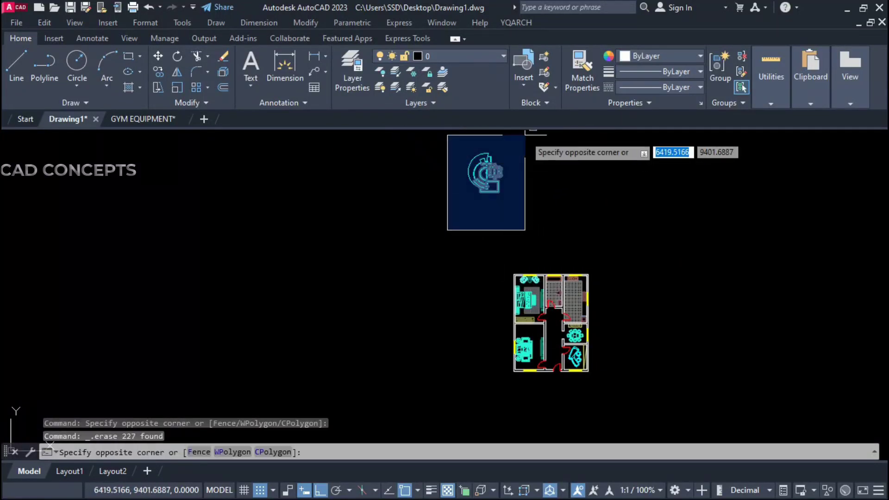
left_click(520, 136)
key("ctrl+c")
key("Escape")
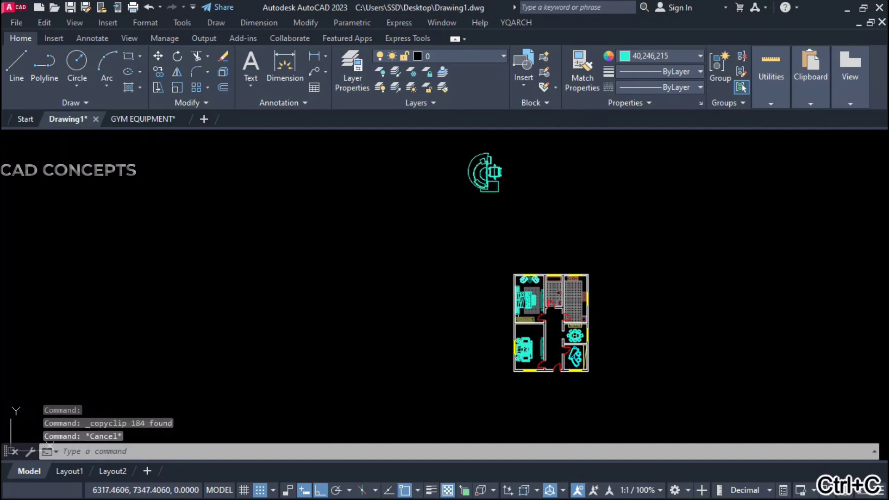
Open the study's yq_desk_05 block for editing and paste the copied desk set to the left of the old desk.
scroll(575, 373, "up", 6)
double_click(580, 359)
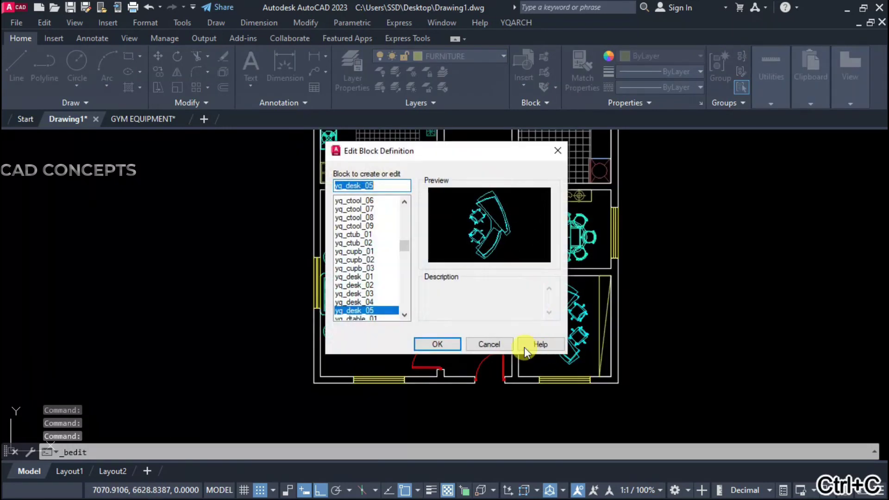
key("Return")
key("ctrl+v")
scroll(587, 273, "down", 5)
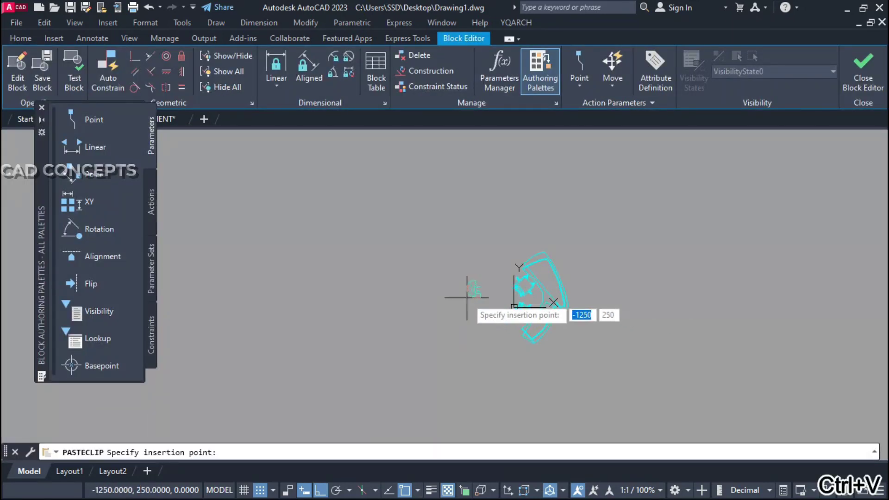
left_click(461, 279)
Scale the pasted desk set up by a factor of 2, two times in succession.
left_click(497, 322)
left_click(458, 275)
scroll(463, 278, "up", 3)
type("sc")
key("Return")
left_click(457, 257)
type("2")
key("Return")
left_click(528, 320)
type("sc")
key("Return")
left_click(442, 269)
type("2")
key("Return")
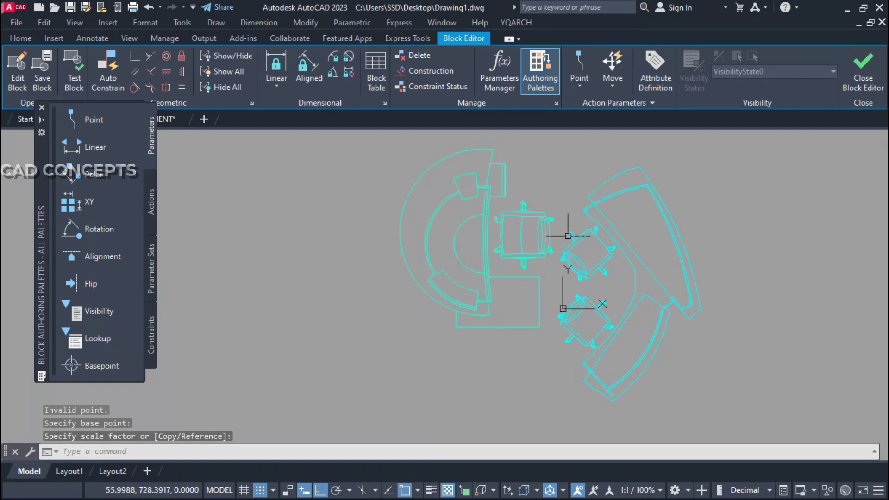
Erase the old angled desk and its two chairs from the block.
left_click(554, 145)
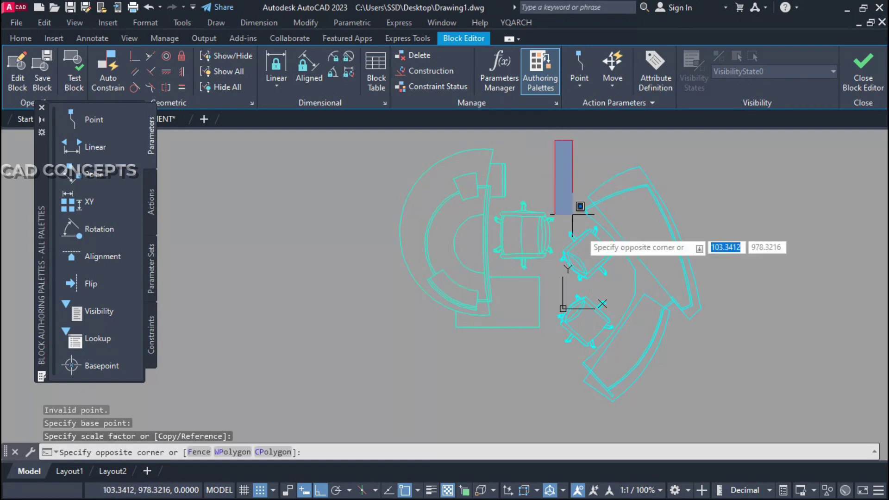
left_click(745, 397)
type("e")
key("Return")
Move the new desk set to the right, into the old desk's place around the block origin.
left_click(405, 379)
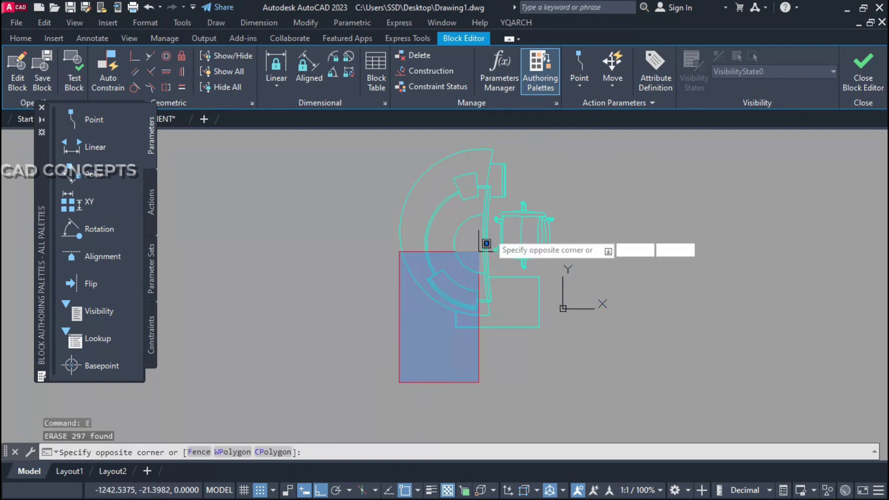
left_click(580, 140)
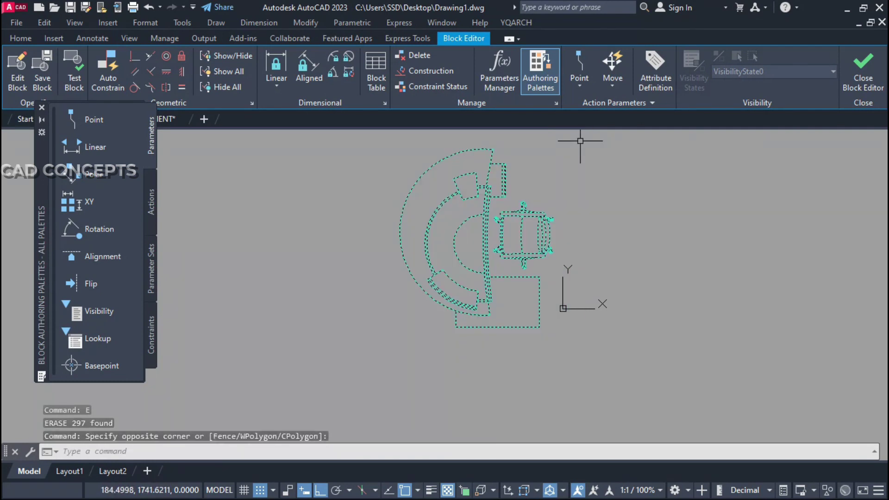
type("m")
key("Return")
key("F8")
left_click(467, 251)
key("F8")
key("F8")
left_click(609, 291)
Rotate the desk set 180 degrees so its curved side faces right.
left_click(504, 161)
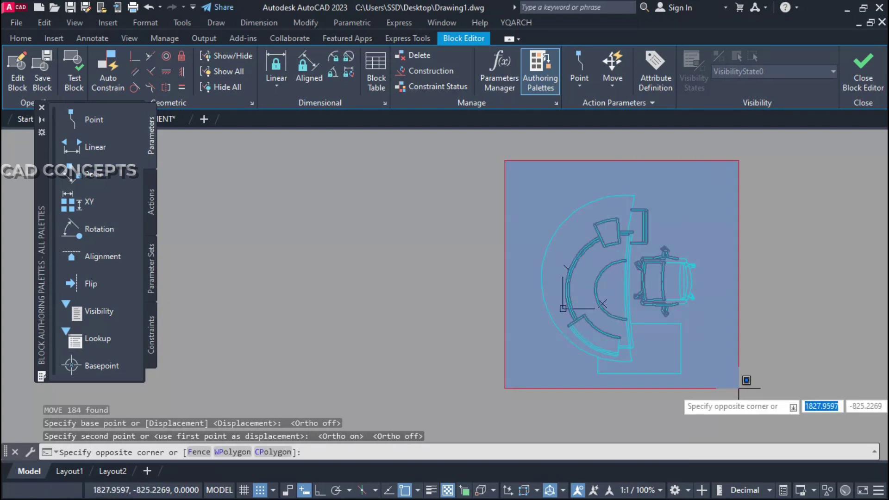
left_click(746, 398)
type("ro")
key("Return")
left_click(617, 294)
key("F8")
left_click(494, 202)
Close the Block Editor and save the changes to yq_desk_05.
left_click(864, 69)
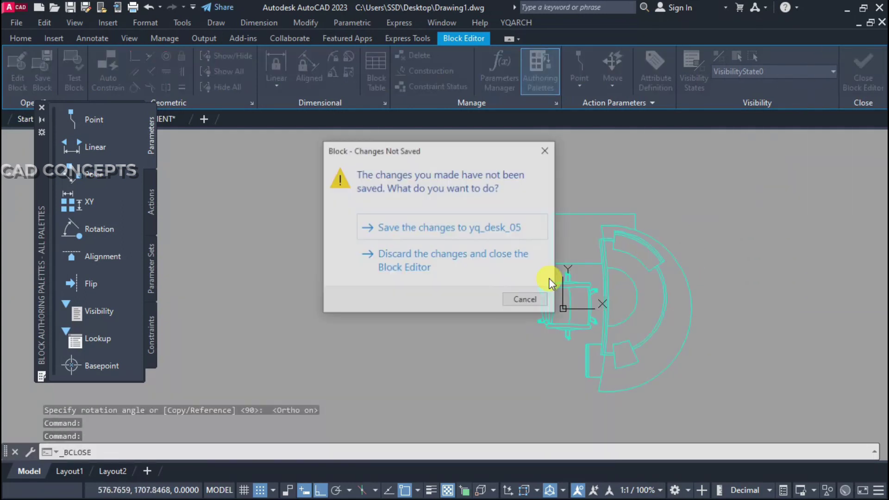
left_click(397, 310)
scroll(567, 359, "up", 2)
left_click(569, 357)
key("Escape")
key("Escape")
scroll(569, 356, "down", 3)
middle_click_drag(590, 357, 633, 379)
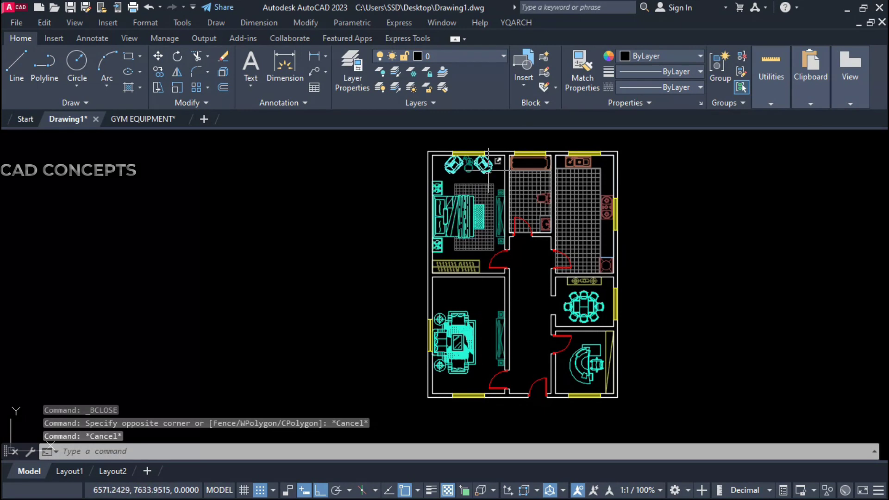
Erase the bedroom's armchairs, bed set, TV cabinet and wardrobe.
scroll(489, 170, "up", 2)
left_click(504, 163)
left_click(443, 255)
type("e")
key("space")
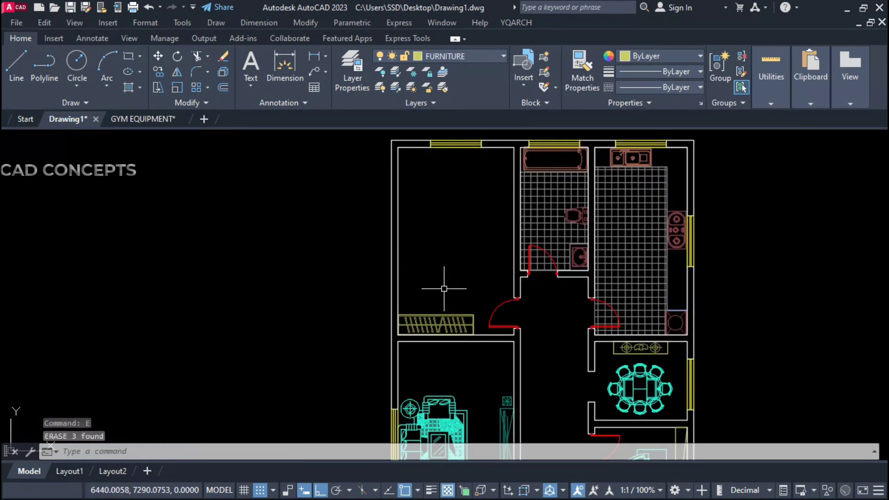
left_click(449, 297)
left_click(447, 299)
key("space")
left_click(447, 301)
left_click(430, 319)
key("space")
Erase the living room's sofa set and TV cabinet, and the dining room's table set and sideboard.
scroll(514, 209, "down", 3)
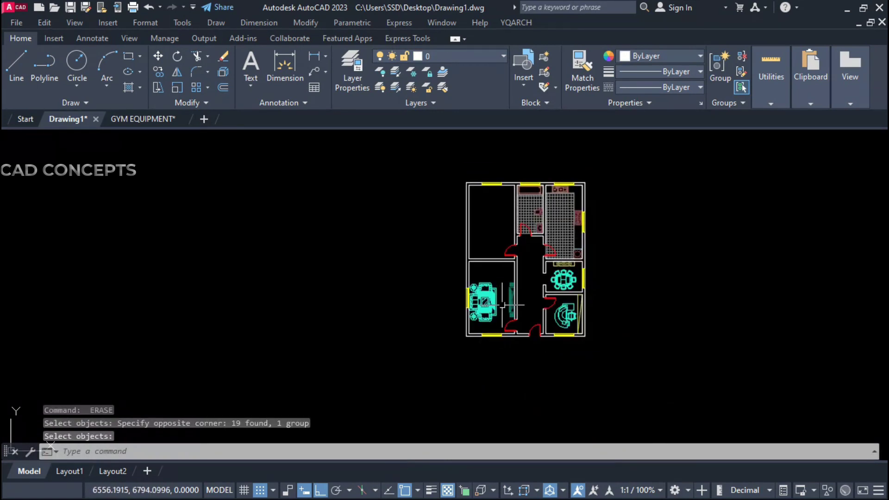
scroll(503, 300, "up", 3)
left_click(523, 240)
left_click(458, 294)
key("space")
left_click(641, 253)
type("e")
key("space")
left_click(657, 198)
type("e")
key("space")
Erase the study's desk set and the cabinet along its outer wall.
left_click(681, 293)
left_click(666, 292)
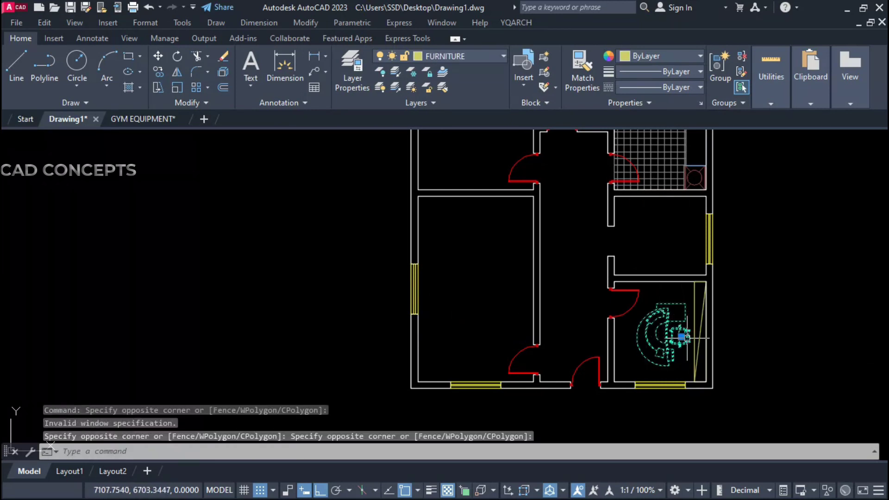
key("Delete")
scroll(667, 347, "down", 2)
left_click(680, 339)
key("space")
key("space")
left_click(683, 330)
key("space")
left_click(686, 324)
key("space")
Erase all fixtures and floor tiling from the kitchen and the bathroom.
scroll(686, 174, "up", 4)
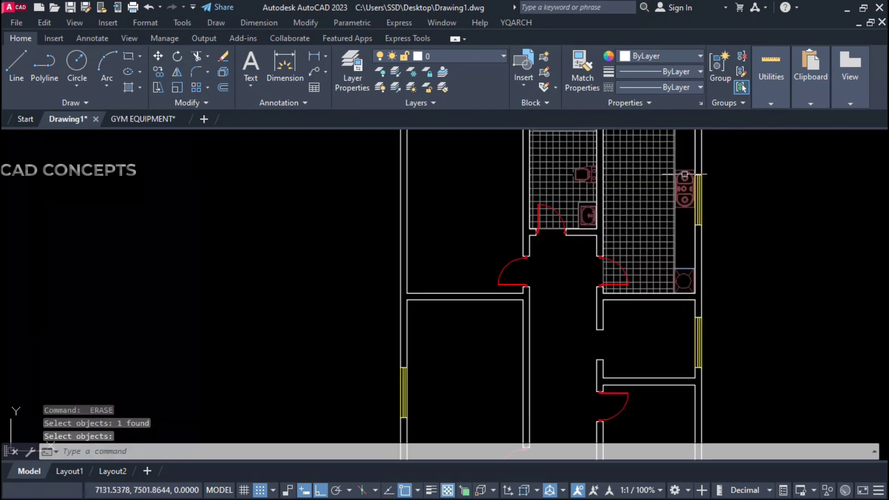
left_click(683, 152)
left_click(645, 346)
key("space")
scroll(646, 346, "down", 3)
left_click(635, 255)
left_click(621, 242)
key("Delete")
scroll(578, 240, "up", 3)
left_click(563, 331)
key("Delete")
Arrange the Living Room furniture automatically in the lower-left room, with the sofa against the outer window wall.
scroll(555, 319, "down", 3)
middle_click_drag(555, 319, 555, 327)
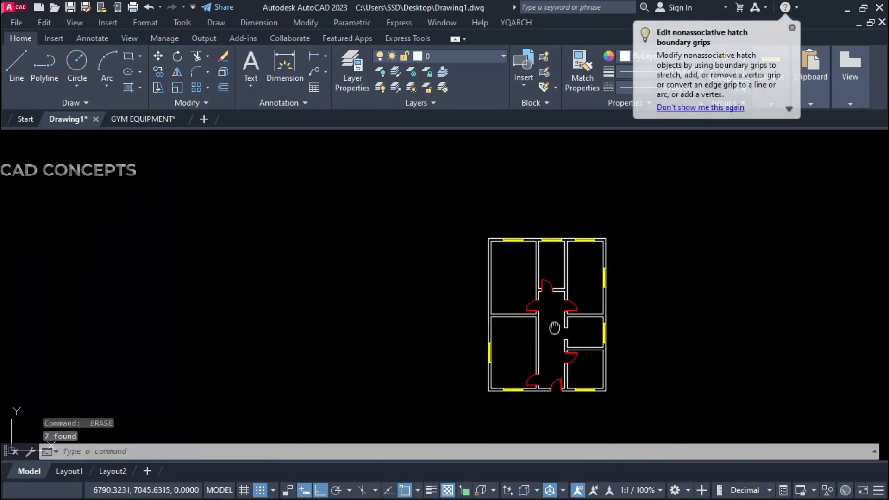
scroll(561, 324, "up", 2)
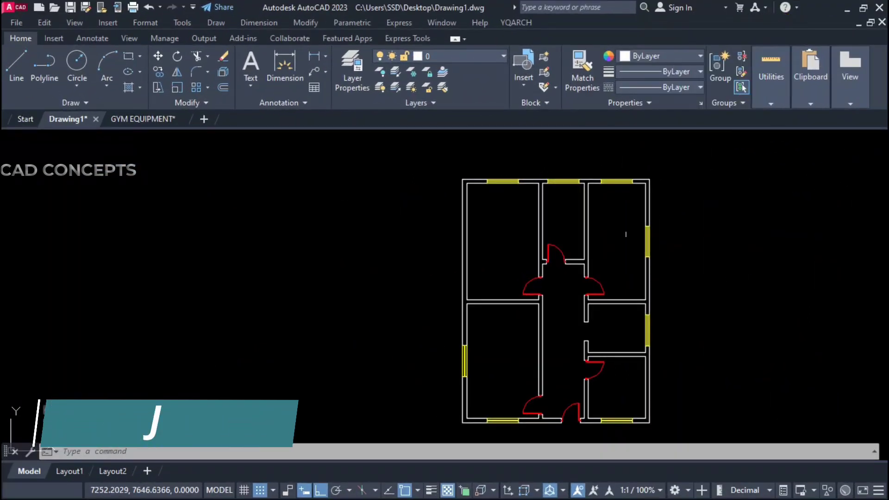
middle_click_drag(559, 300, 540, 280)
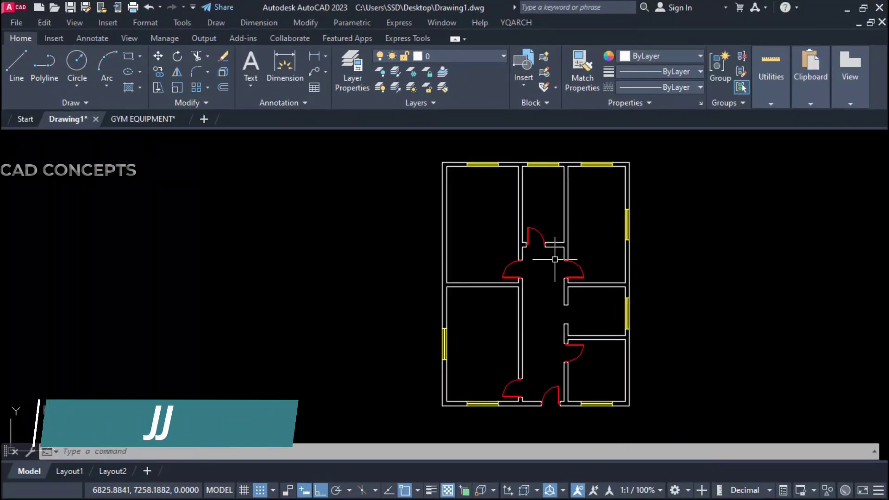
type("JJ")
key("Return")
double_click(368, 199)
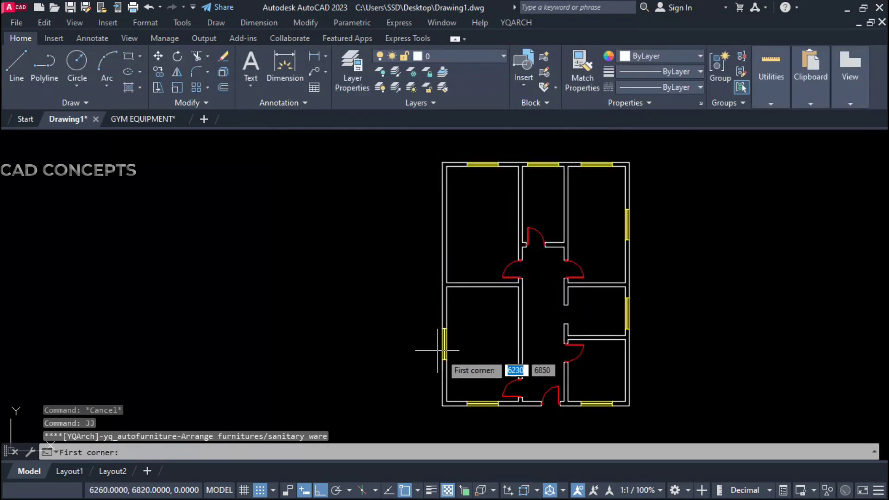
left_click(447, 402)
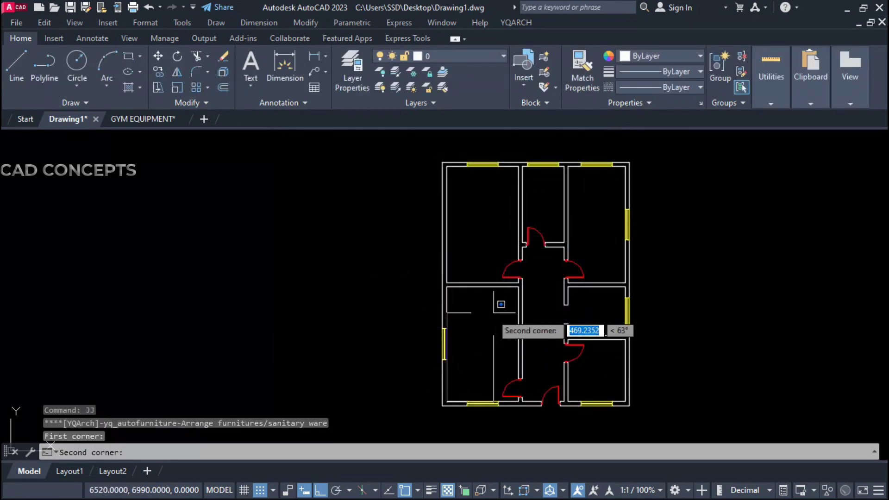
left_click(519, 287)
scroll(468, 355, "up", 2)
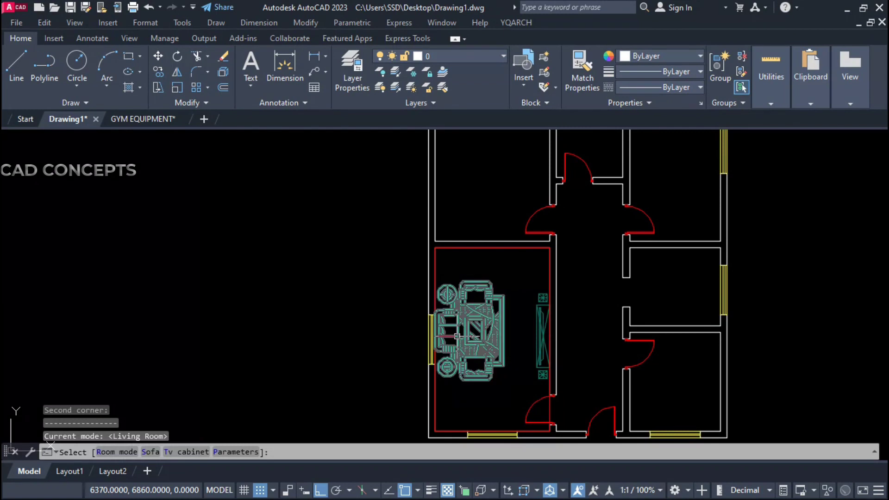
left_click(456, 337)
key("Escape")
scroll(457, 356, "up", 2)
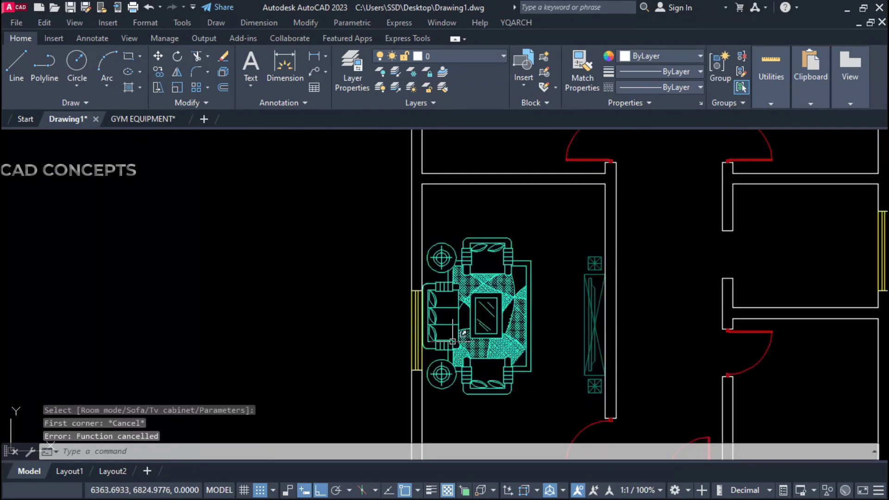
scroll(453, 342, "down", 4)
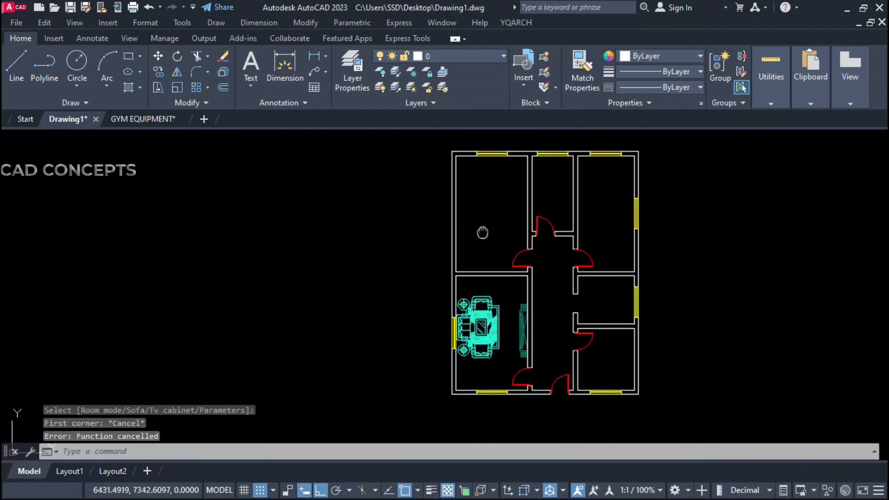
middle_click_drag(482, 233, 494, 277)
type("JJJ")
key("Return")
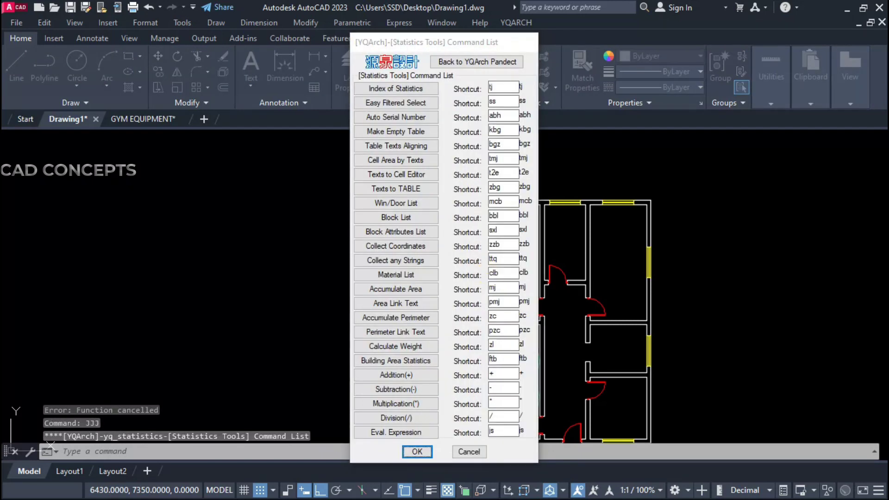
key("Escape")
Arrange the Bedroom furniture automatically in the upper-left room, with the bed against the left outer wall.
type("JJ")
key("Return")
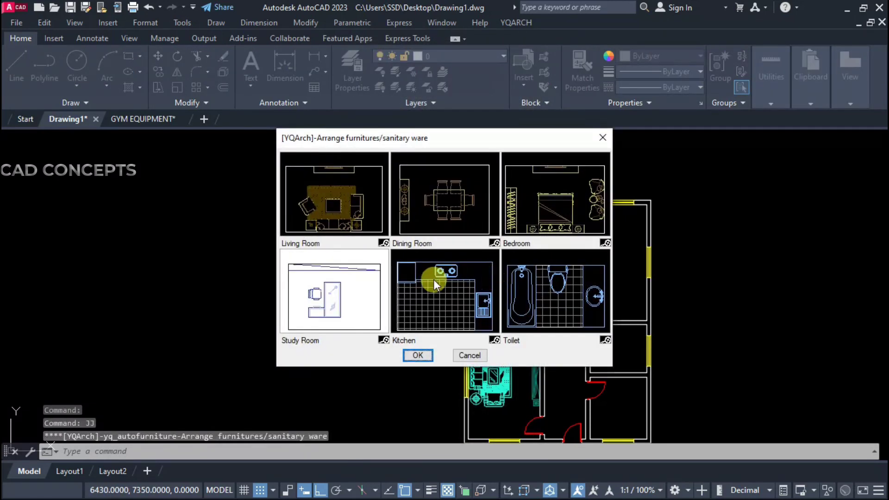
double_click(553, 212)
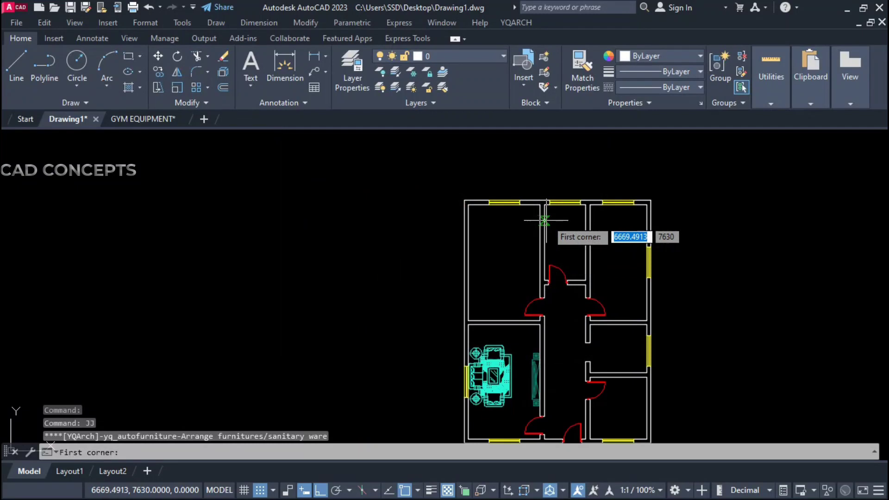
left_click(540, 205)
left_click(463, 252)
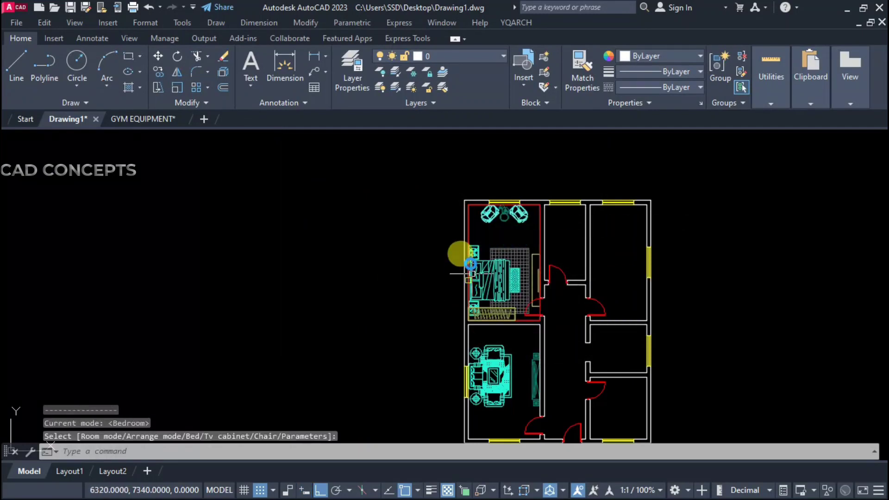
scroll(459, 252, "up", 2)
left_click(417, 248)
left_click(407, 255)
left_click(412, 269)
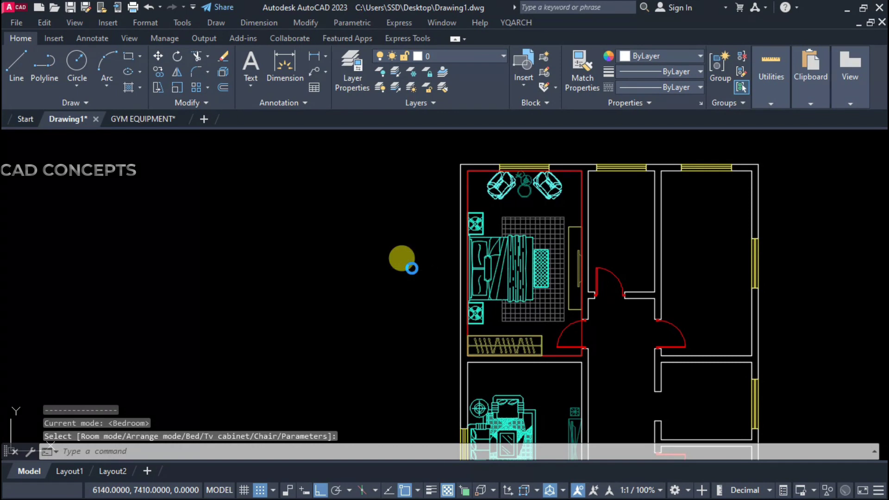
key("Return")
key("Escape")
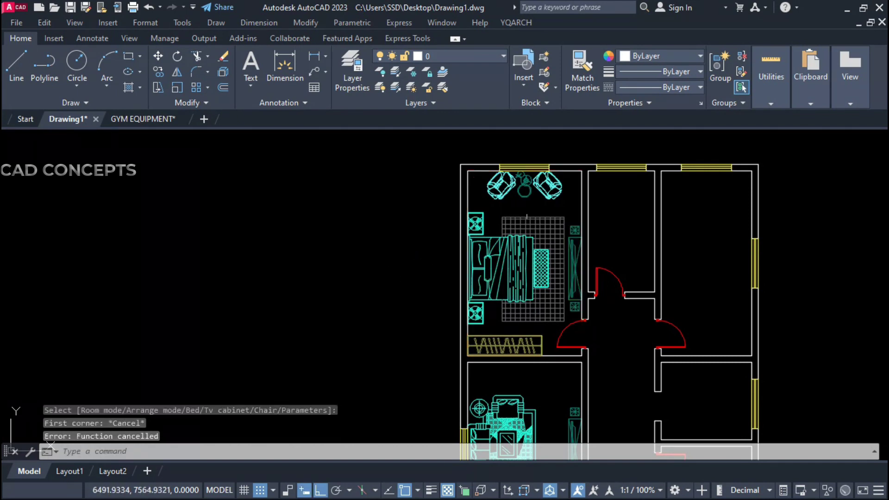
scroll(531, 218, "up", 2)
left_click(513, 227)
key("Escape")
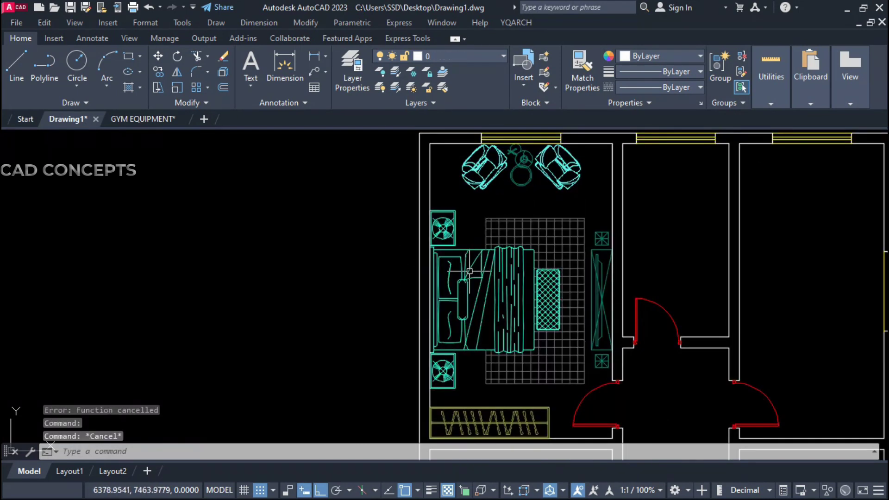
Arrange the Kitchen automatically in the upper-right room, with the sink under the upper window and the cooker along the right outer wall.
scroll(500, 181, "down", 3)
type("jj")
key("Return")
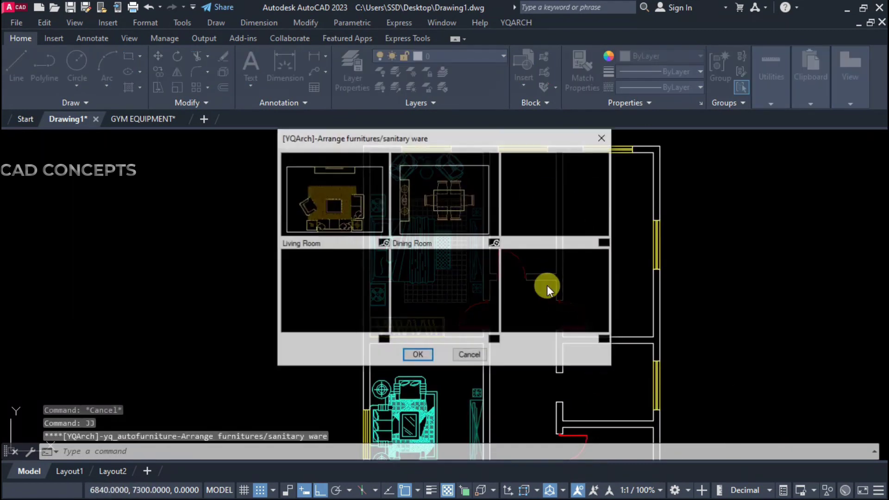
double_click(443, 282)
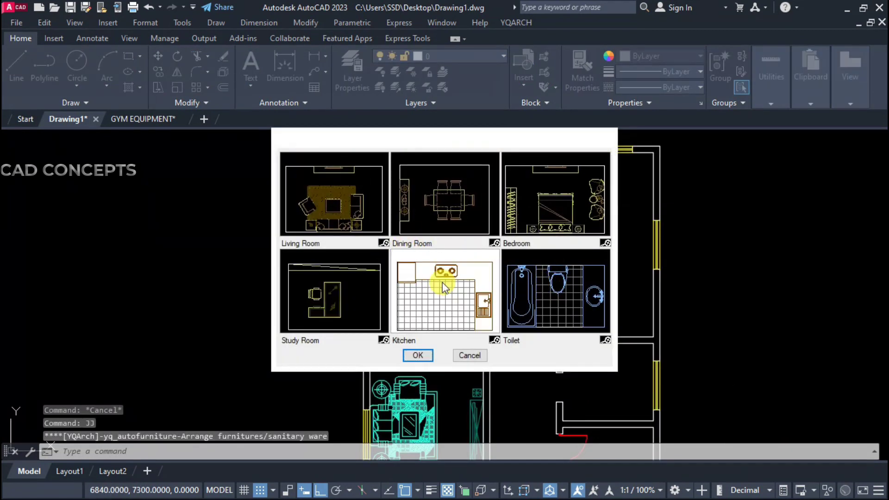
left_click(563, 337)
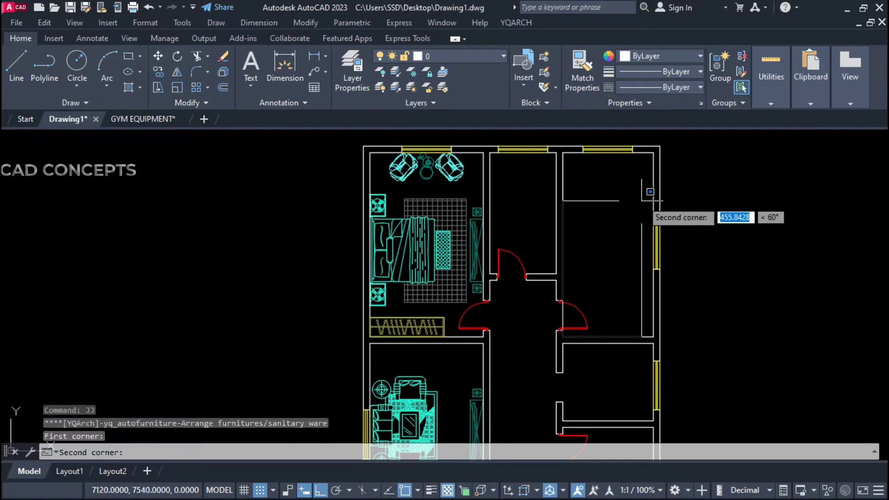
left_click(660, 145)
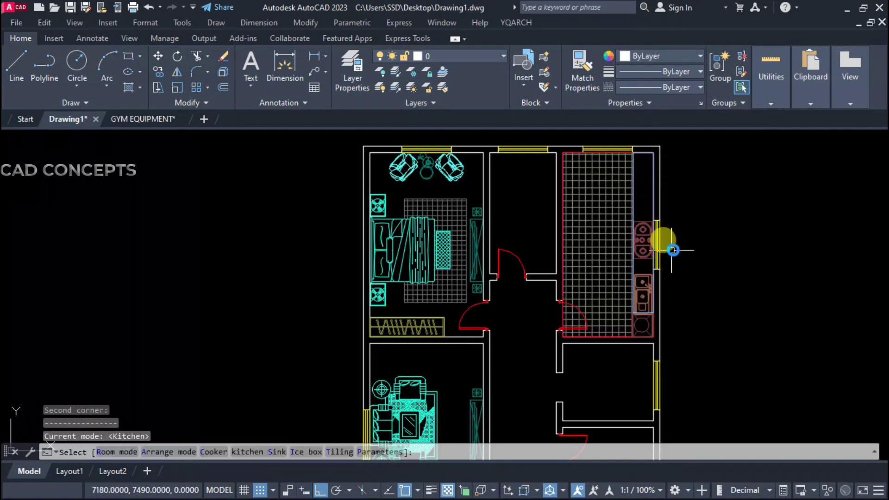
left_click(681, 237)
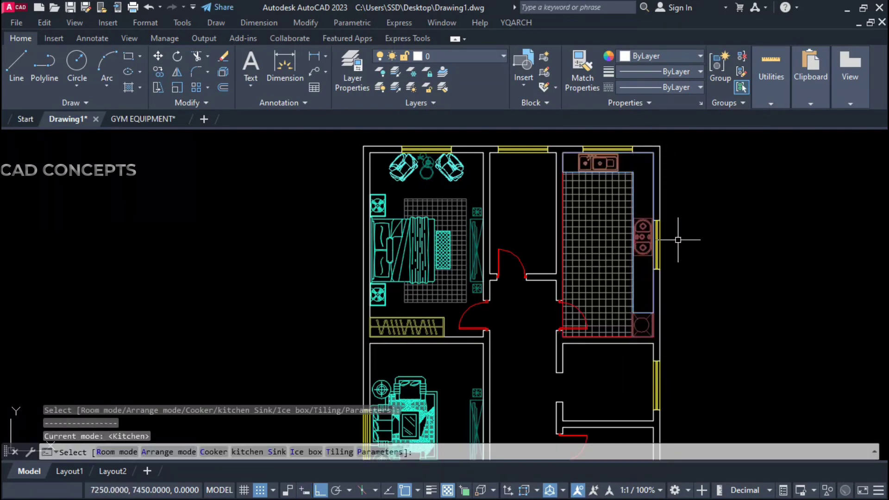
key("Escape")
Examine the customised sink and ice box blocks placed in the kitchen.
scroll(612, 165, "up", 5)
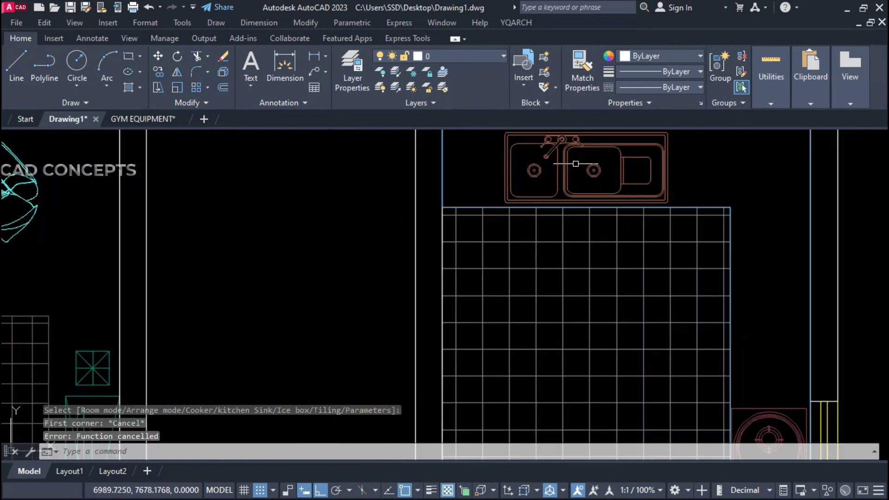
left_click(589, 176)
key("Escape")
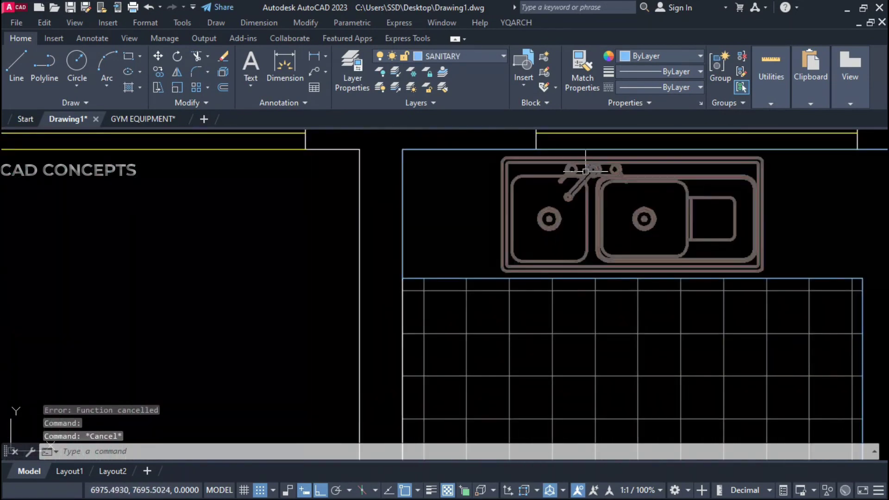
scroll(639, 327, "down", 4)
scroll(654, 230, "up", 6)
scroll(650, 251, "down", 10)
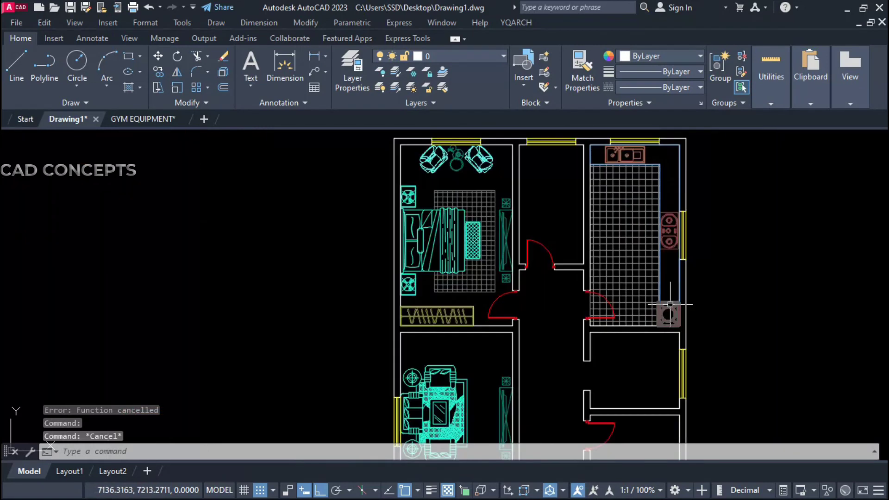
scroll(592, 241, "up", 5)
Arrange the Toilet automatically in the upper-middle room, with the bathtub along the window wall and the closestool and sink on the right wall.
key("Escape")
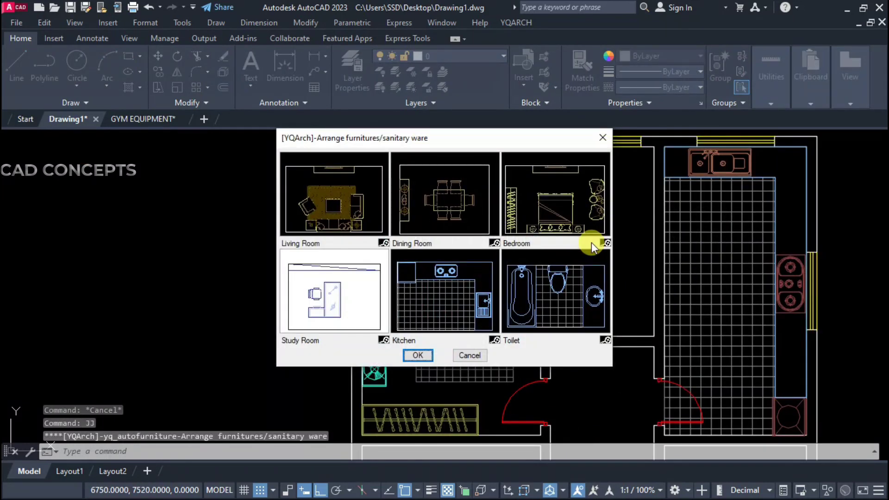
key("Return")
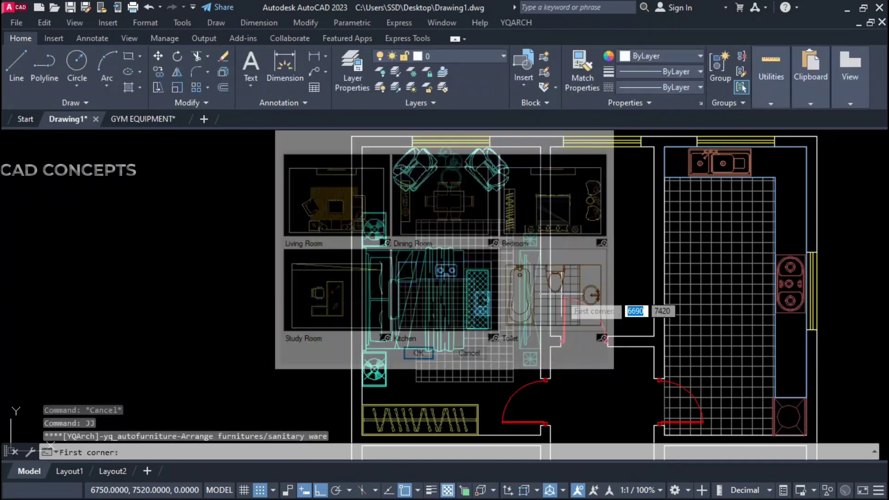
left_click(660, 329)
left_click(551, 146)
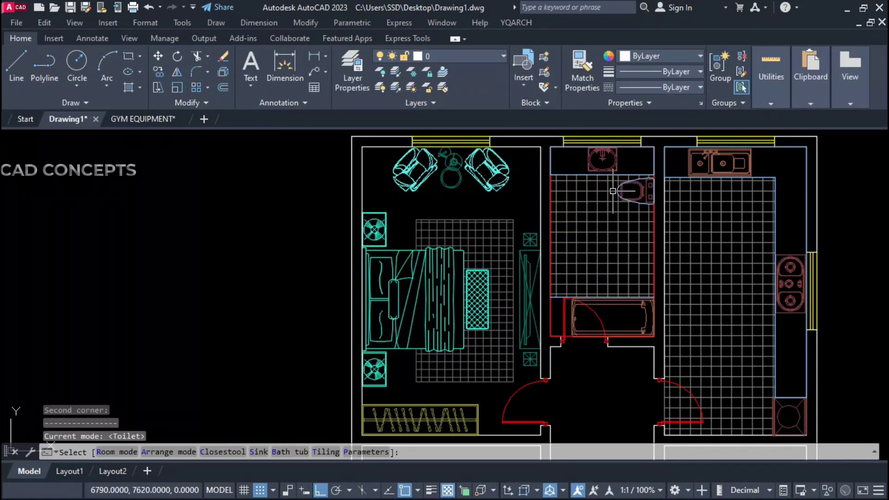
key("a")
key("a")
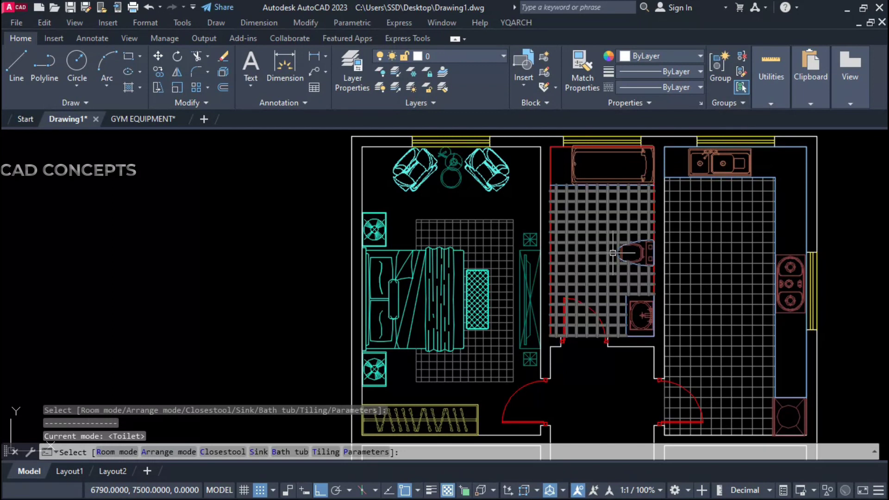
key("Escape")
Erase the extra outline around the closestool in the bathroom.
left_click(614, 254)
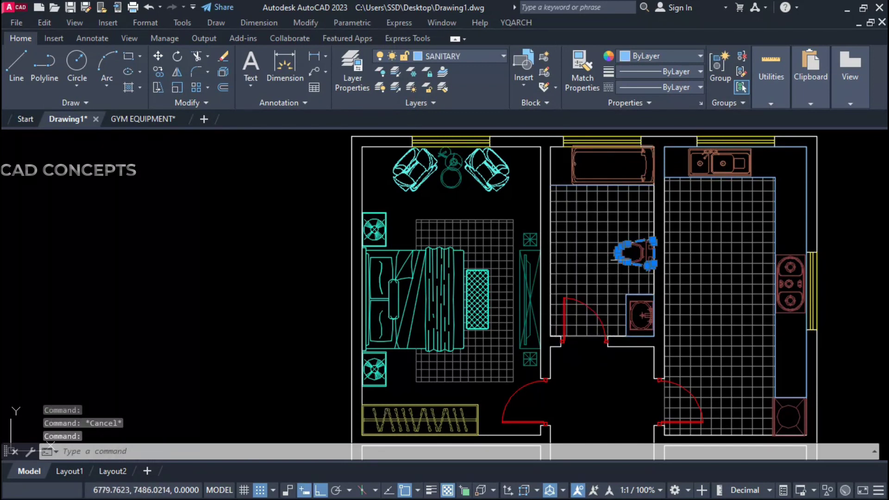
key("e")
key("Return")
Move the bathtub block's geometry in the Block Editor so its left edge's midpoint sits on the origin, and save the block.
scroll(598, 181, "up", 4)
middle_click_drag(606, 238, 606, 250)
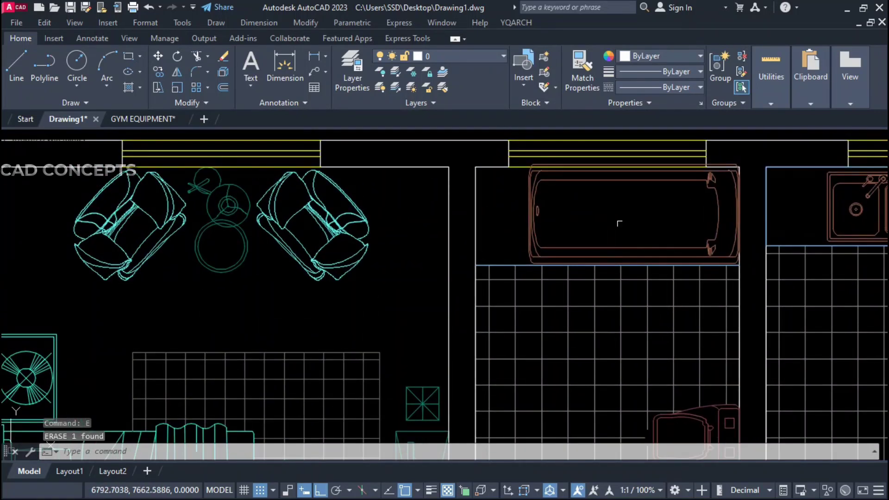
scroll(561, 173, "down", 4)
middle_click_drag(605, 283, 582, 167)
scroll(581, 167, "down", 2)
scroll(625, 299, "down", 2)
scroll(606, 193, "up", 6)
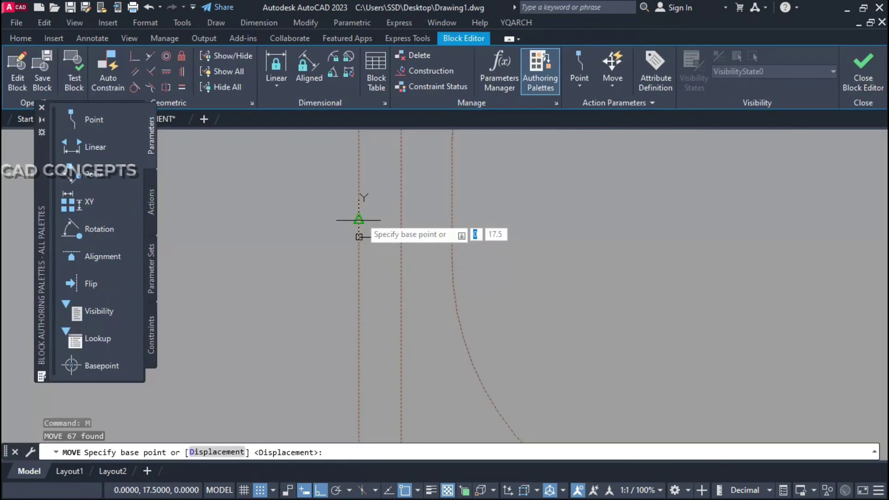
left_click(359, 213)
left_click(369, 227)
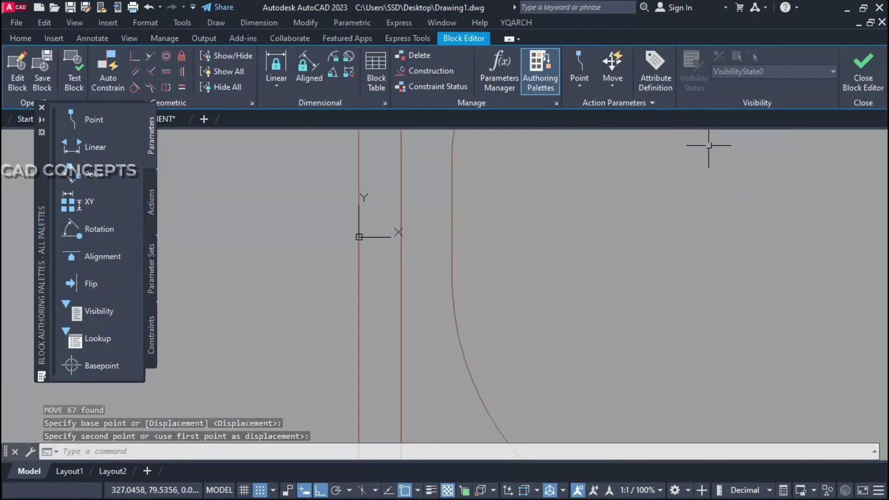
left_click(860, 72)
left_click(468, 228)
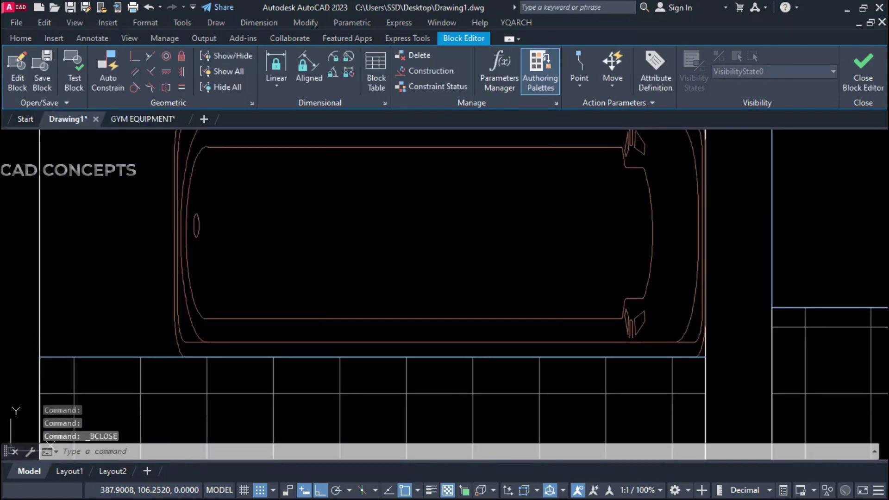
scroll(665, 229, "up", 3)
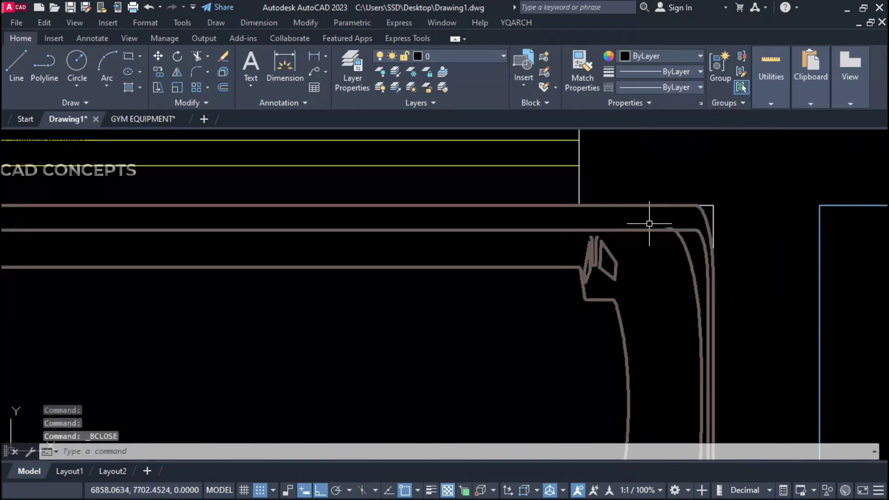
scroll(677, 227, "down", 3)
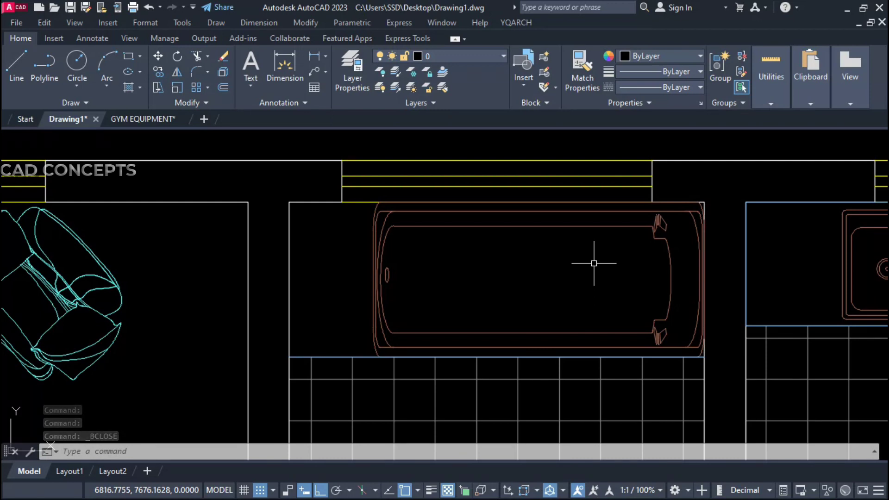
Arrange the Dining Room furniture automatically in the small room below the kitchen, with the cupboard against its upper wall.
scroll(623, 211, "down", 10)
scroll(641, 299, "up", 3)
type("jj")
key("space")
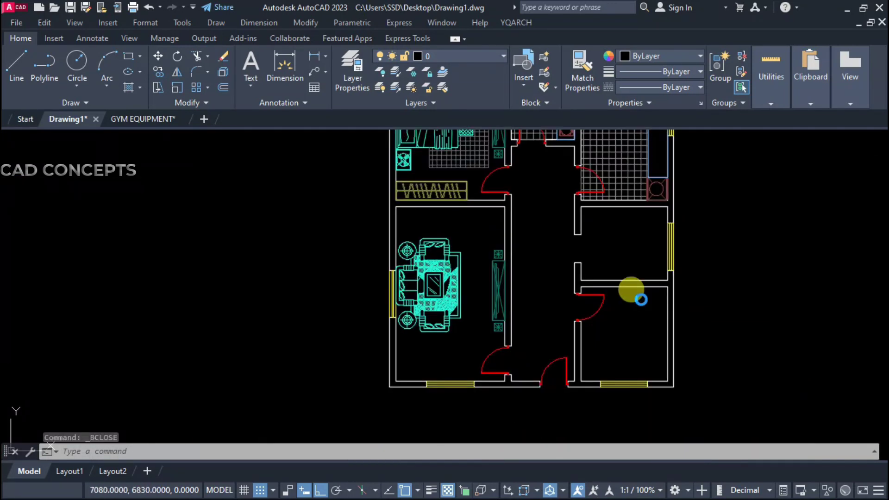
double_click(437, 214)
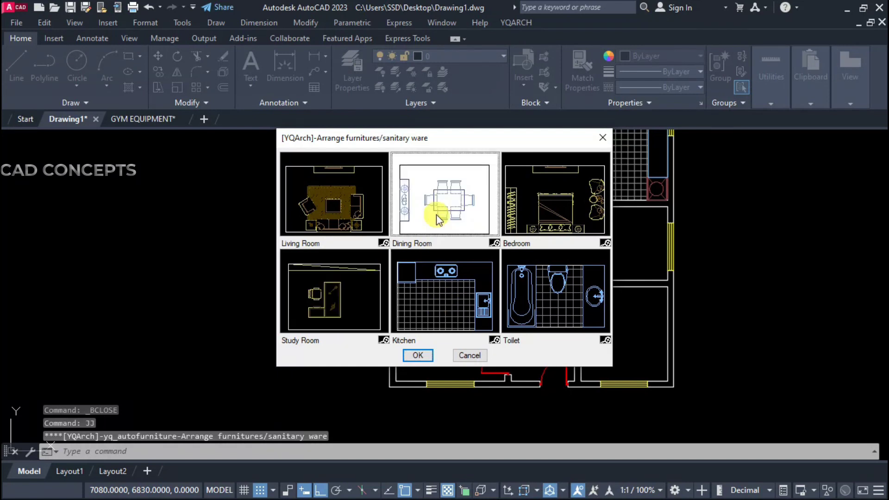
scroll(602, 278, "up", 4)
left_click(551, 294)
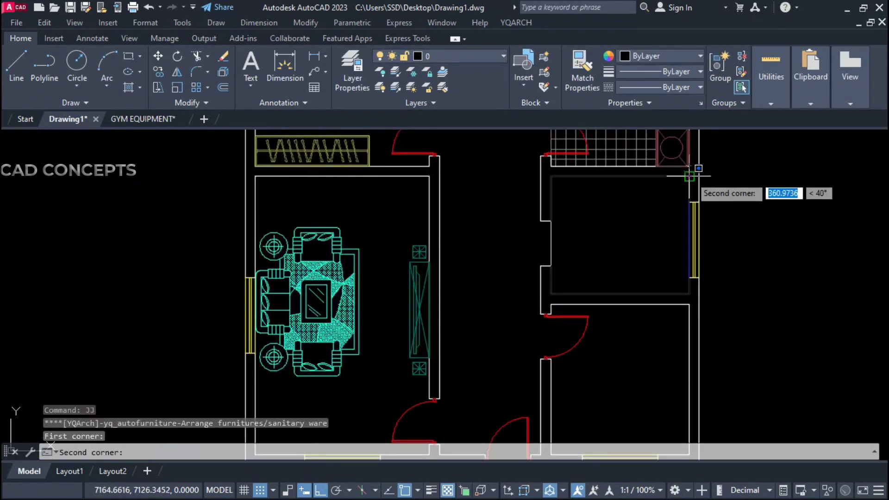
left_click(689, 177)
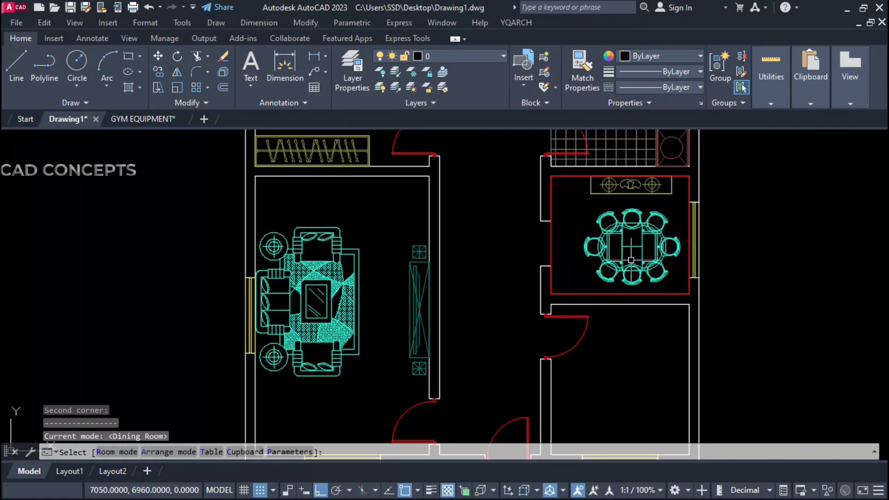
left_click(622, 276)
key("Escape")
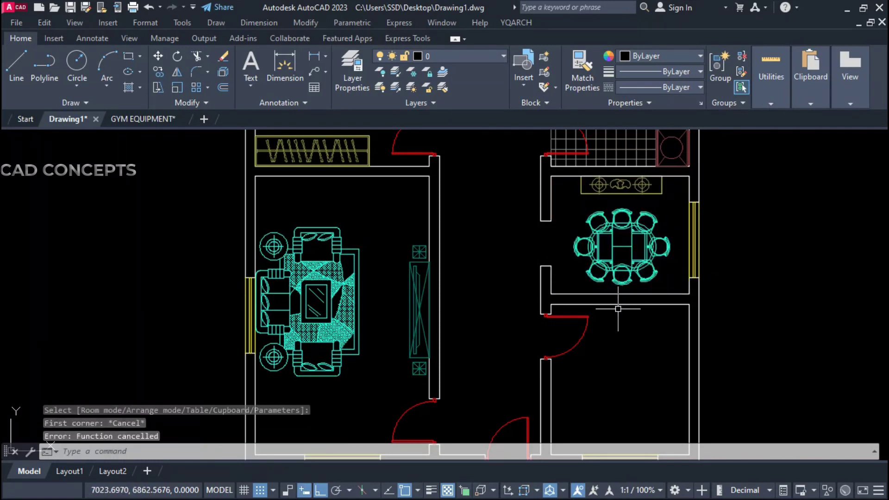
Arrange the Study Room furniture automatically in the lower-right room, with the cabinet along the right outer wall and the desk facing the door.
middle_click_drag(625, 304, 621, 224)
type("JJ")
key("Return")
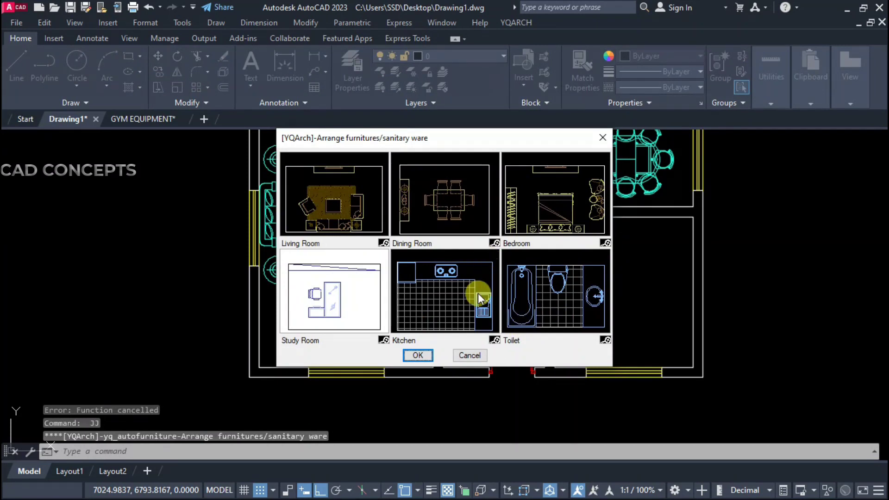
double_click(350, 298)
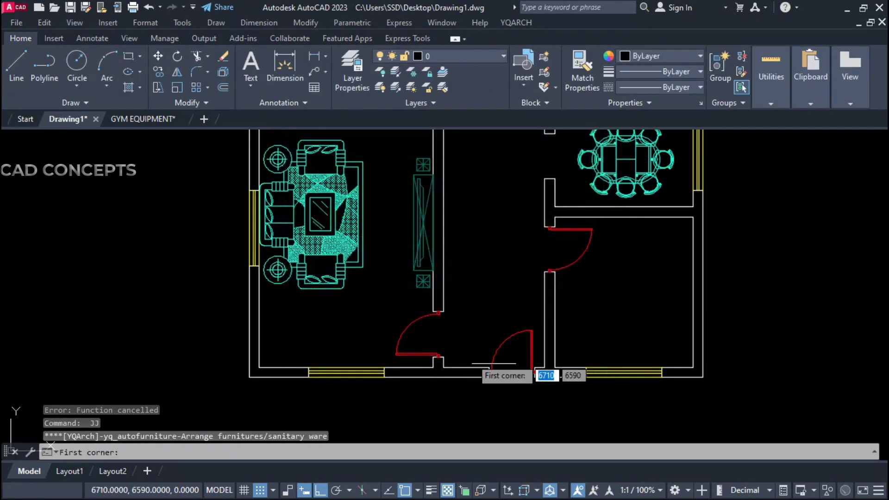
left_click(555, 367)
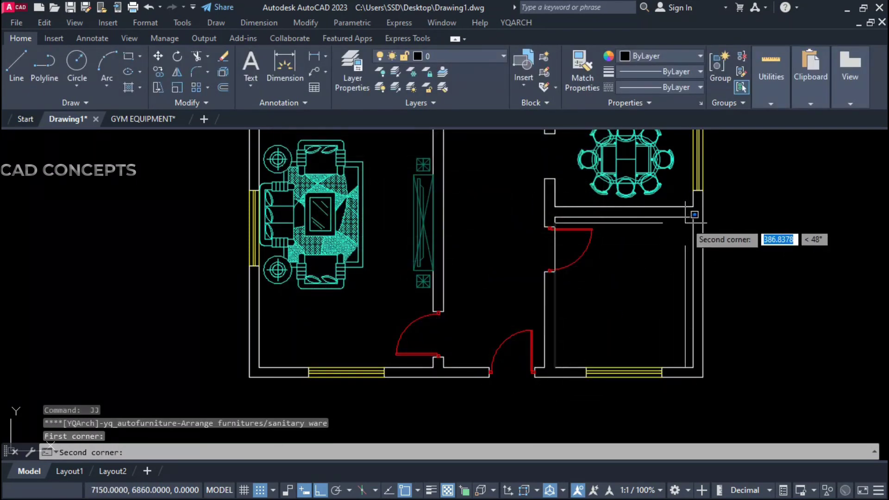
left_click(694, 217)
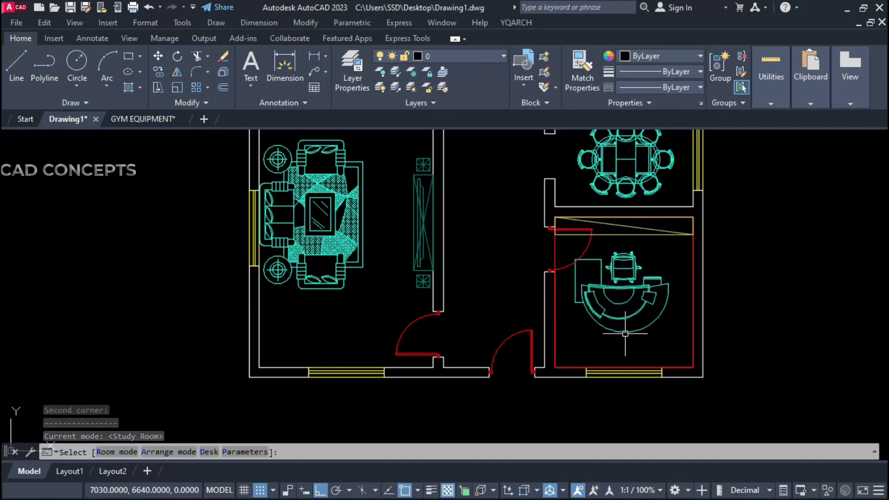
left_click(626, 278)
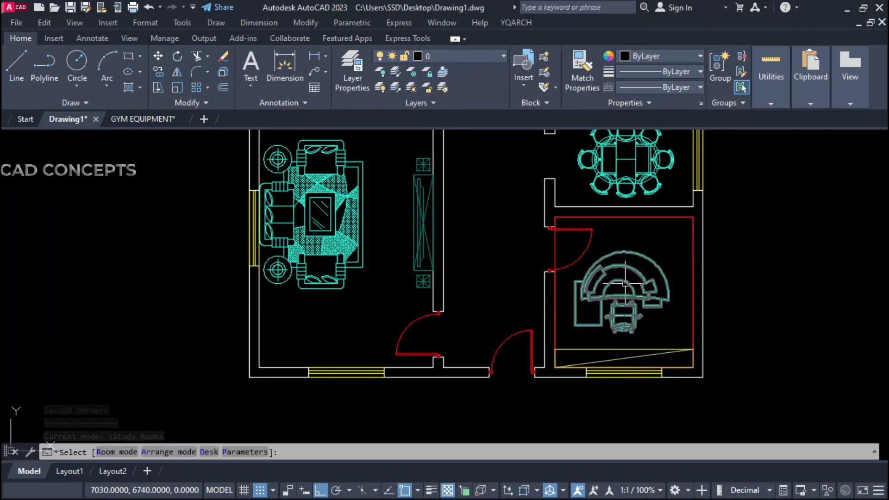
left_click(499, 293)
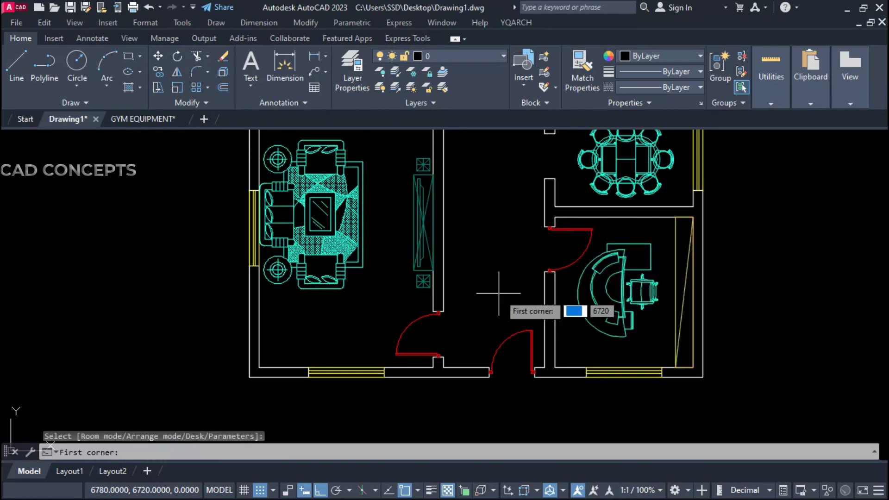
key("Escape")
Review the furniture arrangement in all rooms of the floor plan.
middle_click_drag(608, 265, 642, 359)
scroll(610, 307, "down", 2)
middle_click_drag(580, 295, 635, 408)
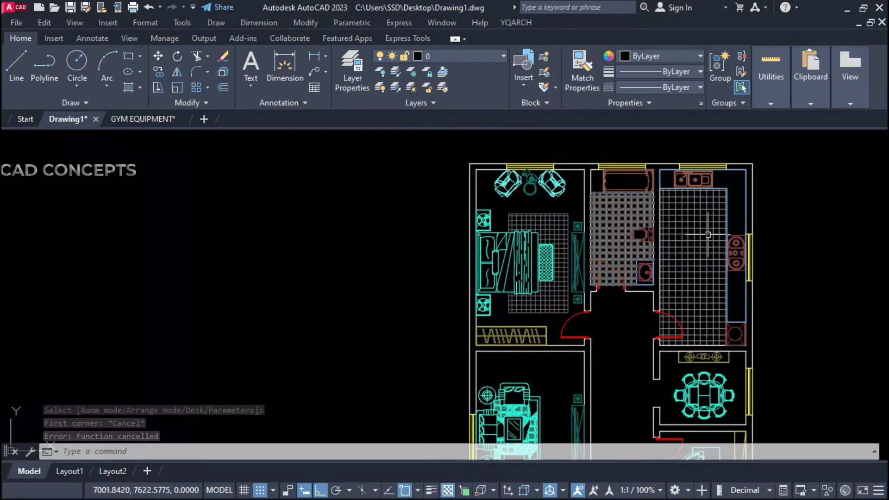
middle_click_drag(571, 211, 528, 167)
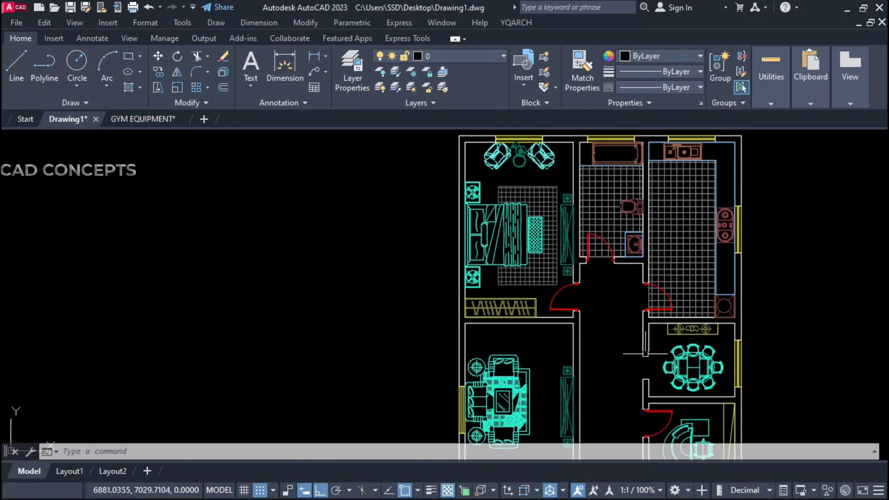
middle_click_drag(645, 354, 584, 293)
scroll(588, 296, "down", 2)
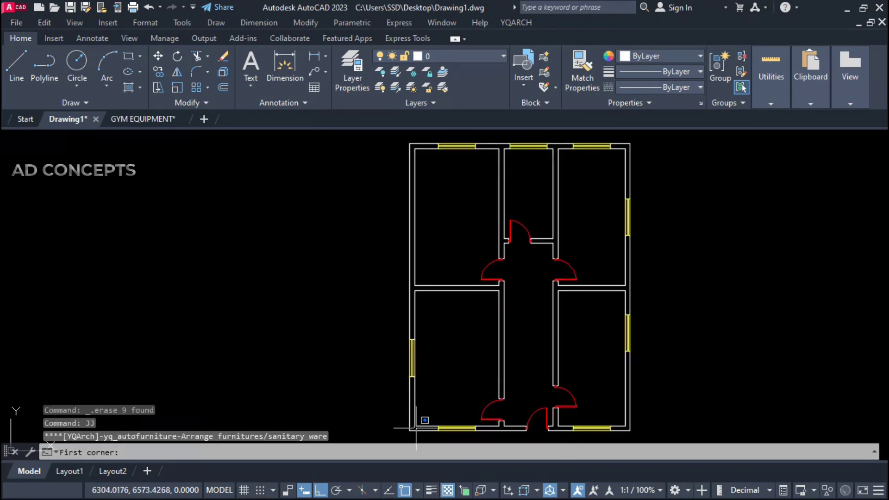
Arrange the Living Room furniture automatically in the lower-left room, with the sofa along the left outer wall and the TV cabinet opposite.
left_click(419, 423)
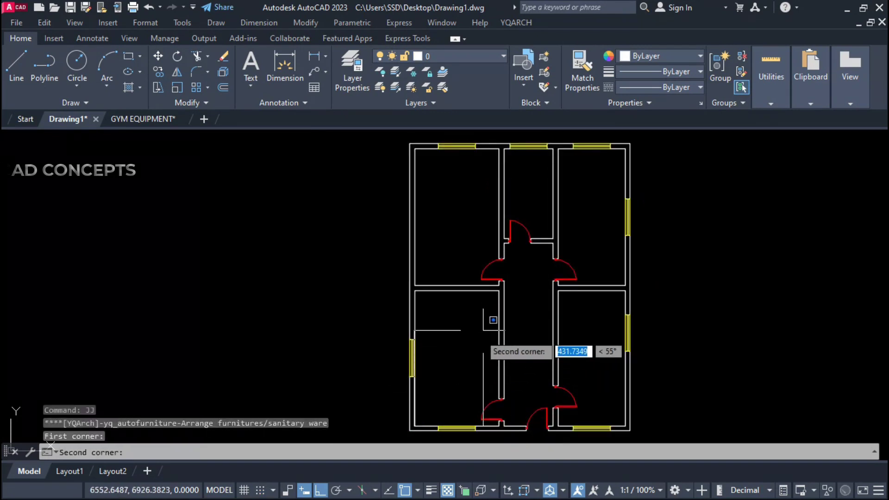
left_click(499, 290)
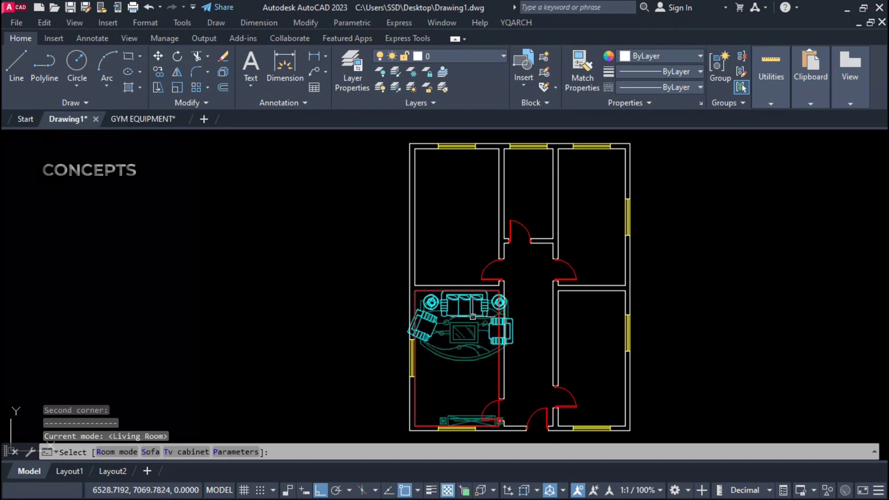
left_click(392, 364)
key("Escape")
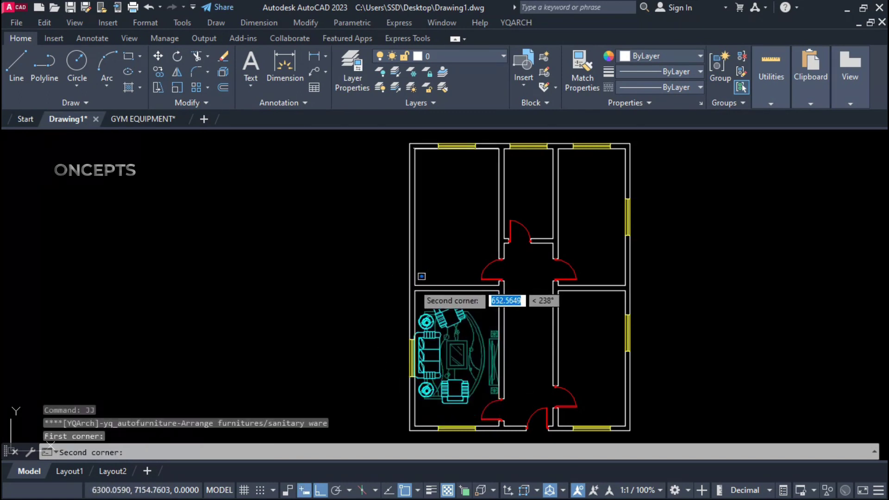
Arrange the Bedroom furniture automatically in the upper-left room, with the bed against the left outer wall and the wardrobe along the lower wall.
left_click(403, 274)
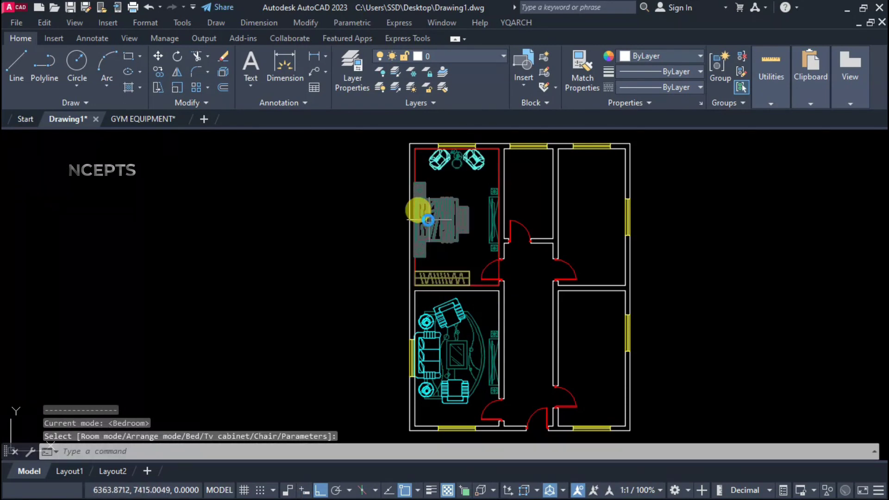
left_click(428, 219)
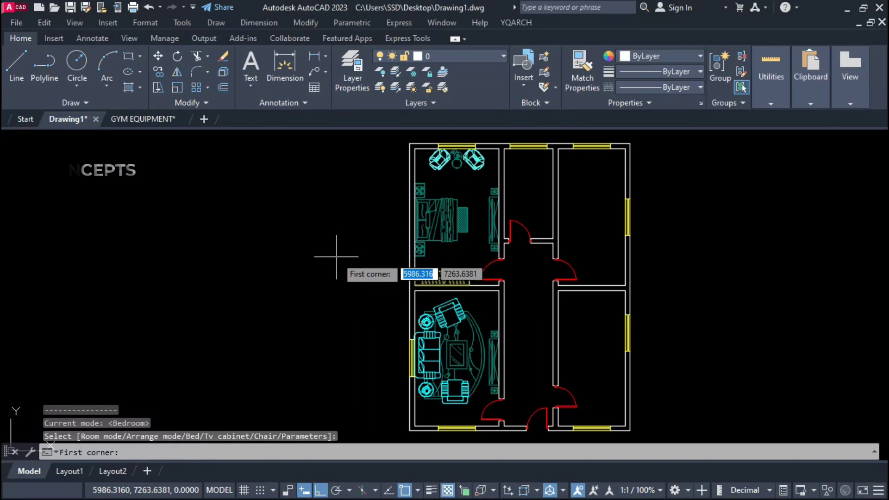
key("Escape")
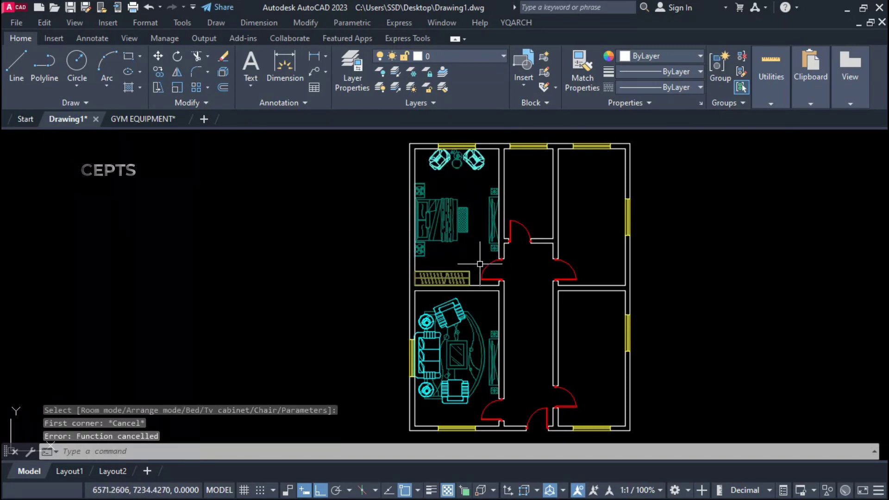
Arrange the Toilet fixtures automatically in the narrow upper-middle room, with the bathtub along the window wall and the closestool and sink on the right wall.
type("JJ")
key("Return")
left_click(553, 240)
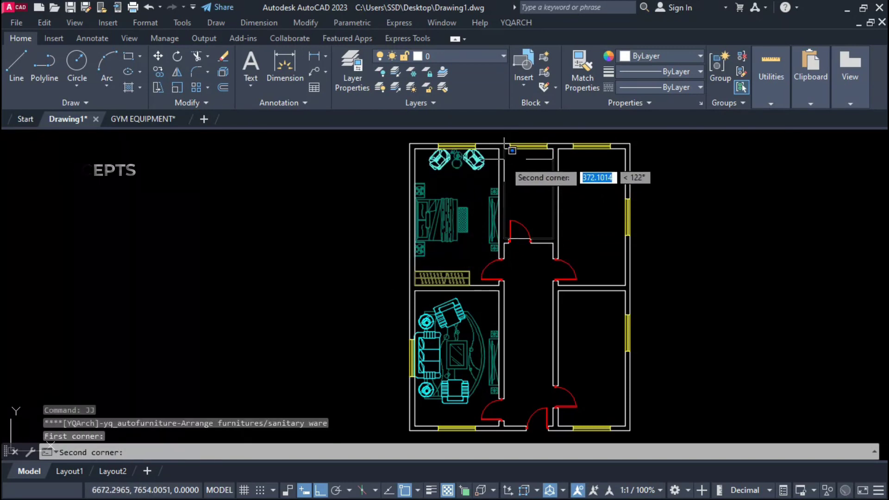
left_click(505, 149)
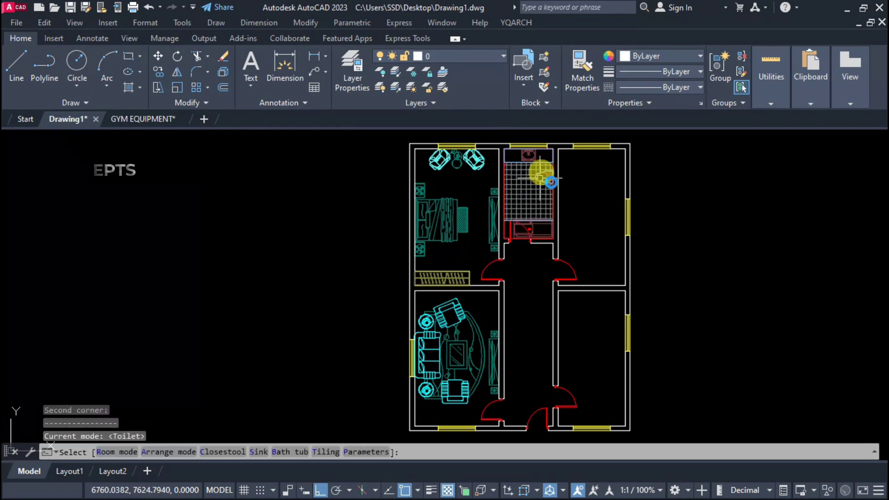
scroll(565, 189, "up", 2)
middle_click_drag(565, 189, 590, 265)
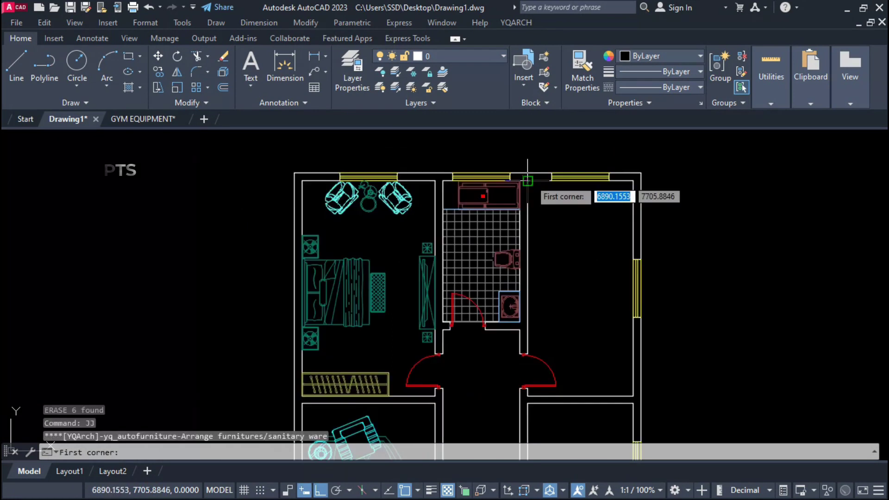
Arrange the Kitchen automatically in the upper-right room, with the sink under the upper window, the cooker at the side window and the ice box in the lower-right corner.
left_click(528, 180)
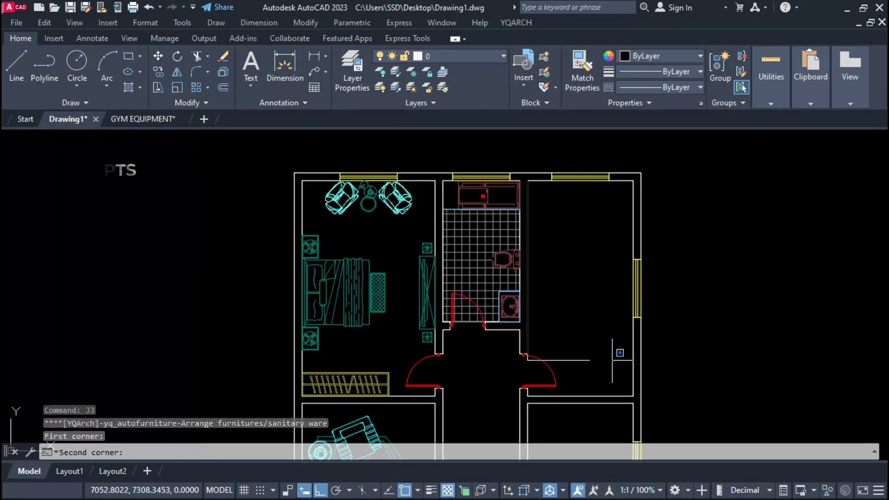
left_click(633, 391)
left_click(622, 318)
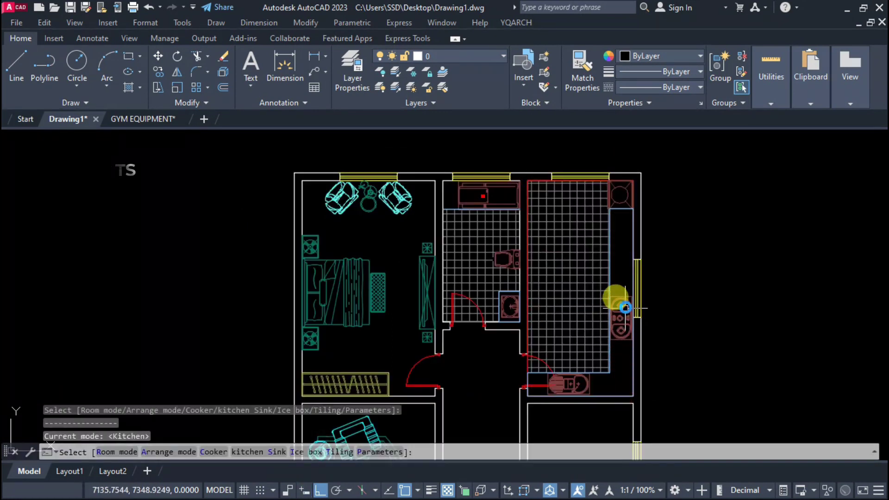
left_click(587, 352)
left_click(563, 264)
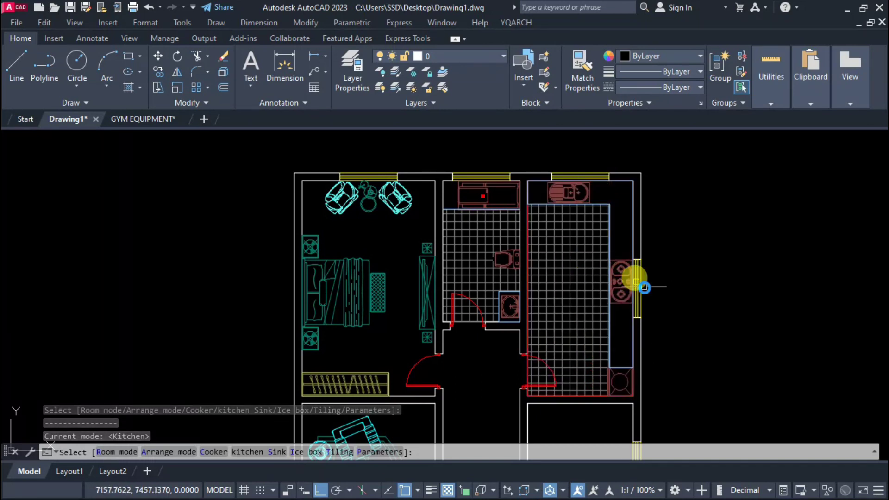
left_click(645, 315)
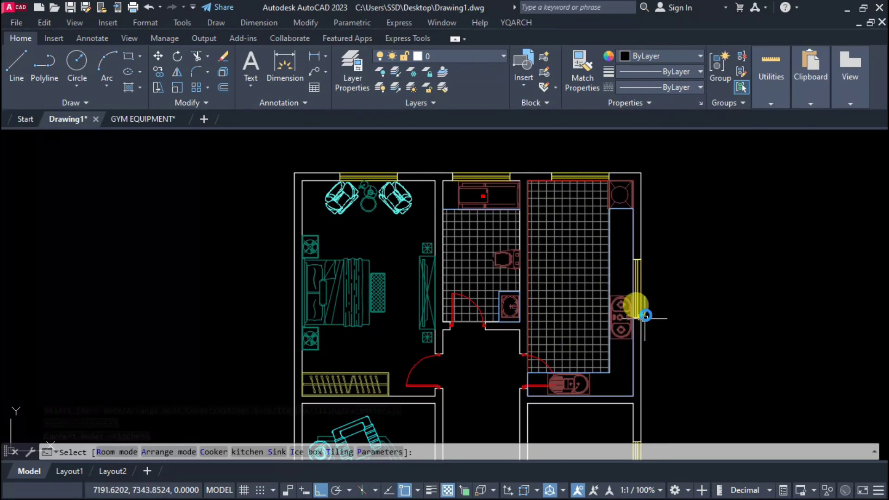
left_click(645, 261)
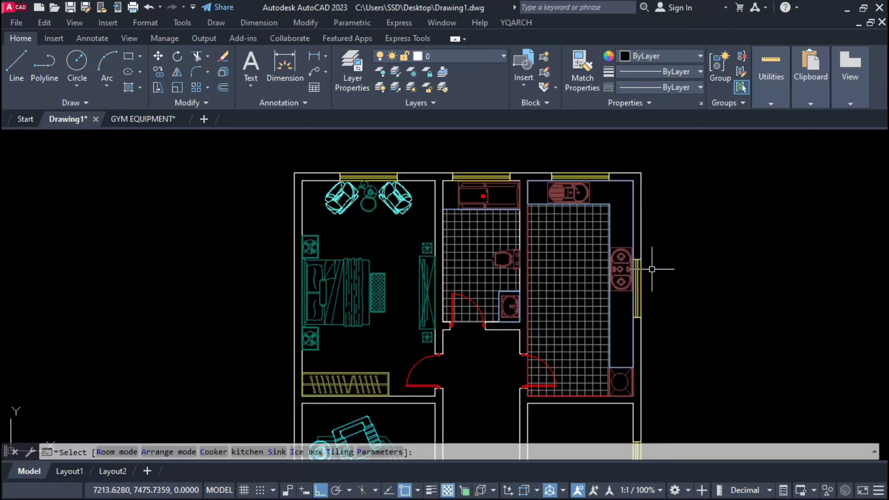
left_click(654, 276)
key("Escape")
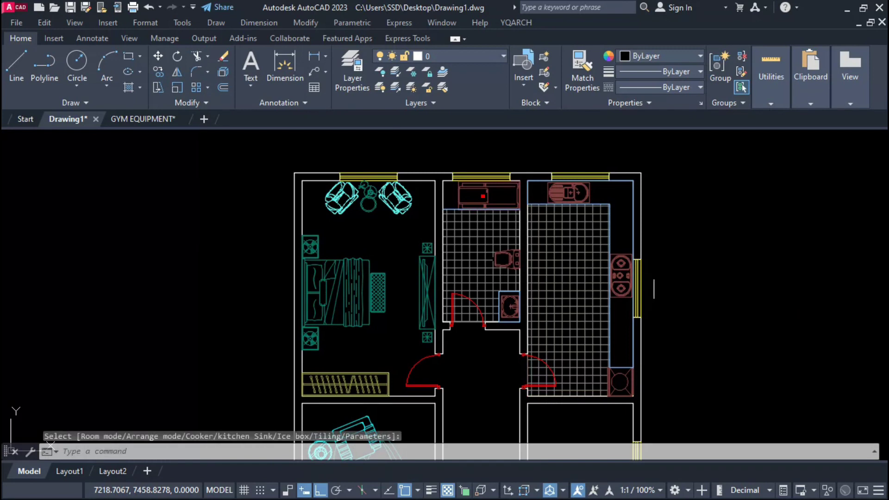
Examine the placement of the bathtub, kitchen sink, cooker and ice box blocks up close.
scroll(547, 178, "up", 3)
scroll(589, 221, "up", 2)
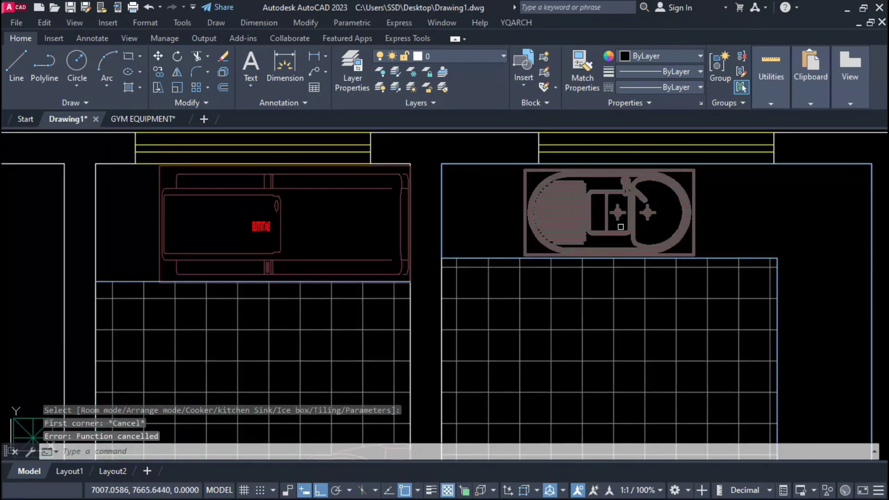
scroll(612, 229, "down", 3)
scroll(687, 364, "up", 3)
scroll(675, 373, "down", 3)
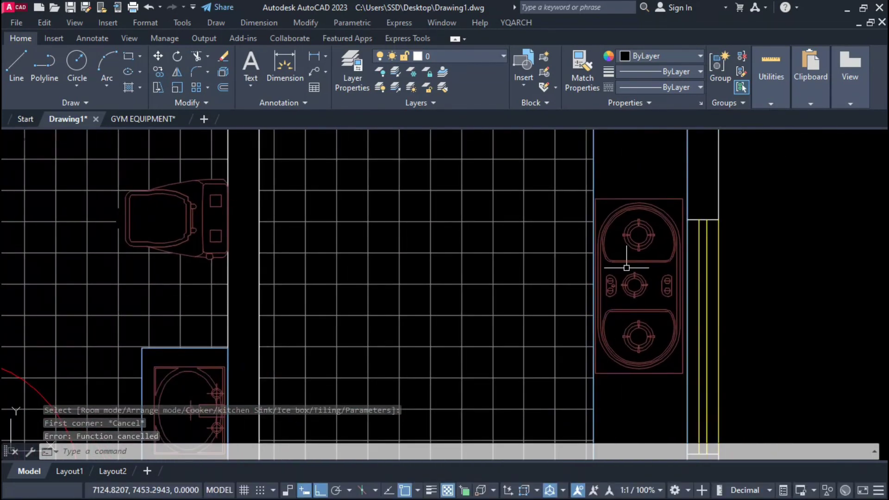
scroll(623, 325, "down", 2)
scroll(623, 325, "up", 4)
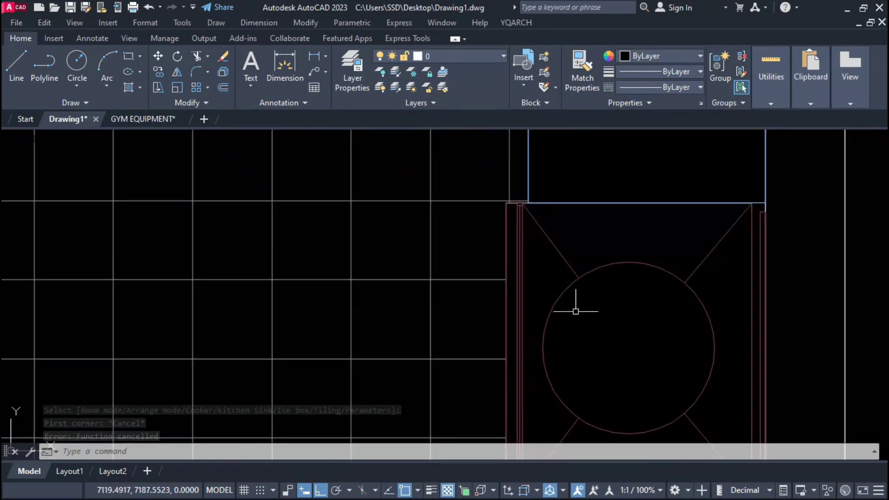
scroll(647, 287, "down", 4)
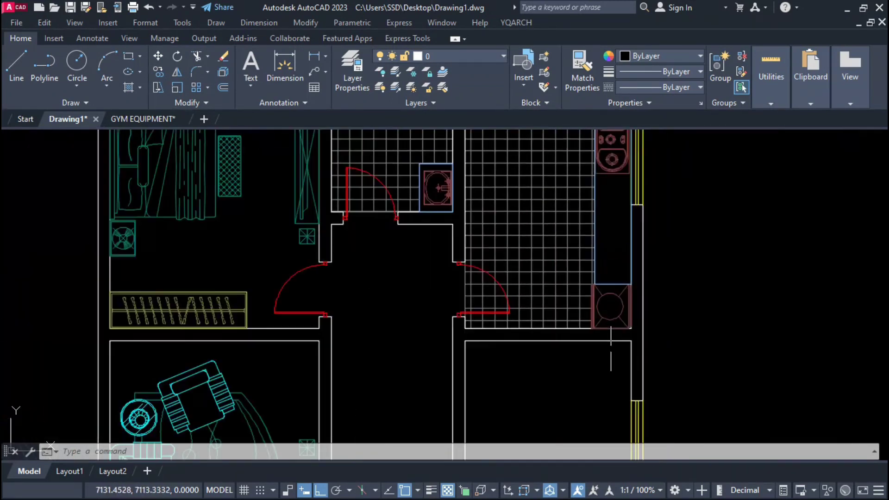
Arrange the Study Room furniture in the lower-right room with the cabinet along the right outer wall, and move the desk slightly toward the cabinet.
scroll(581, 232, "up", 4)
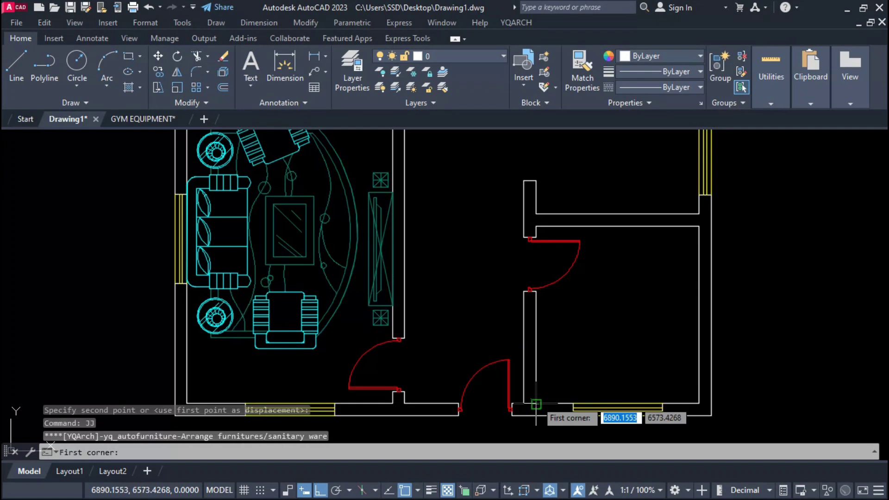
left_click(536, 403)
left_click(700, 227)
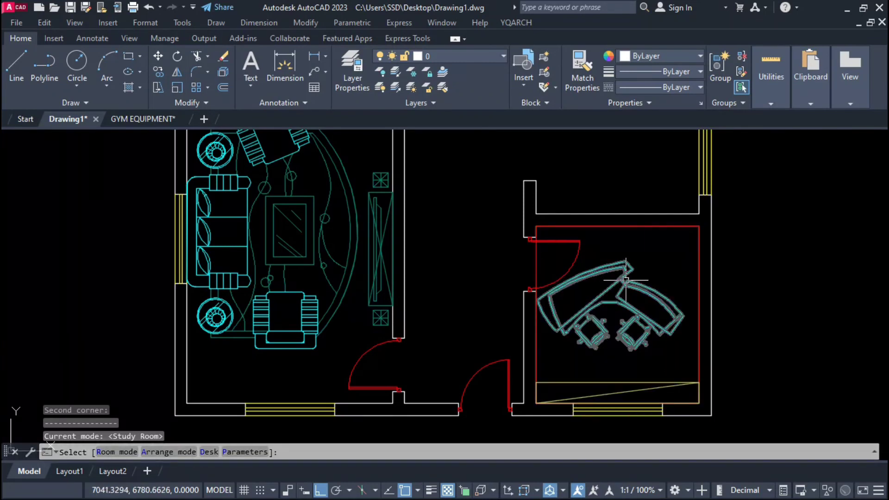
key("Escape")
type("m")
key("Return")
left_click(759, 312)
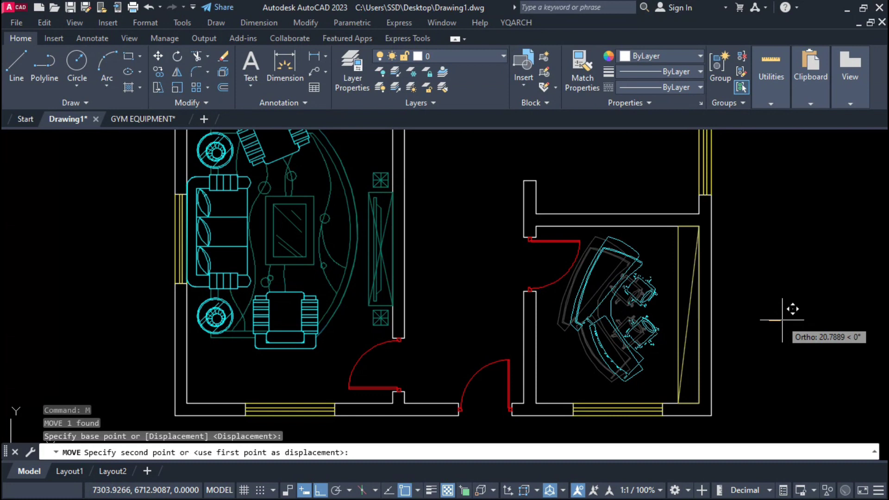
left_click(791, 307)
Arrange the Dining Room furniture automatically in the small room between kitchen and study, with the cupboard against the upper wall.
middle_click_drag(636, 339, 637, 406)
middle_click_drag(603, 249, 598, 294)
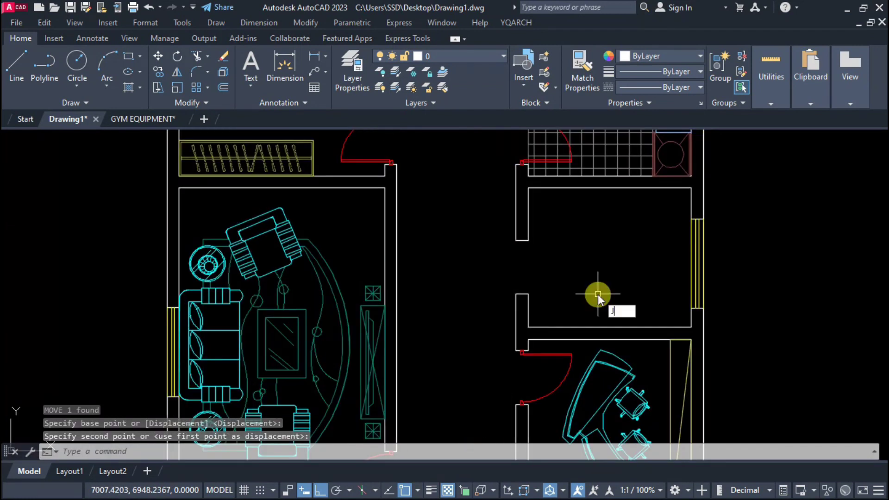
type("jj")
key("Return")
double_click(599, 294)
left_click(528, 327)
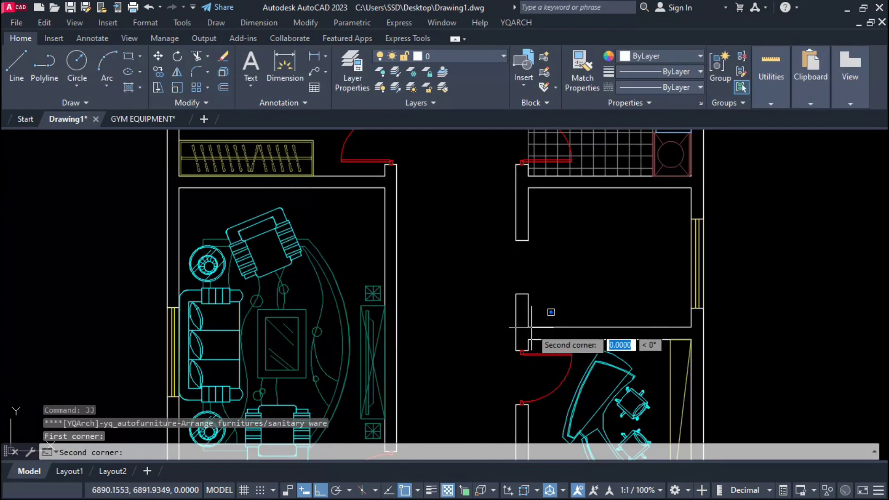
left_click(691, 188)
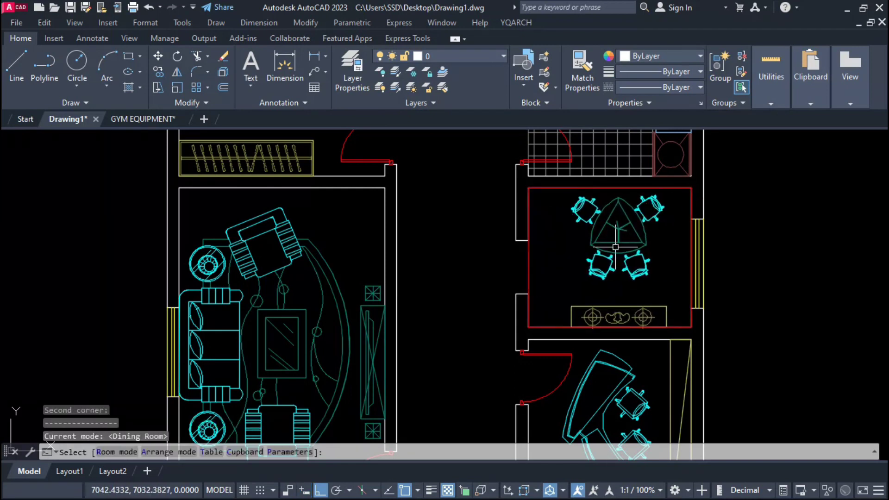
left_click(609, 283)
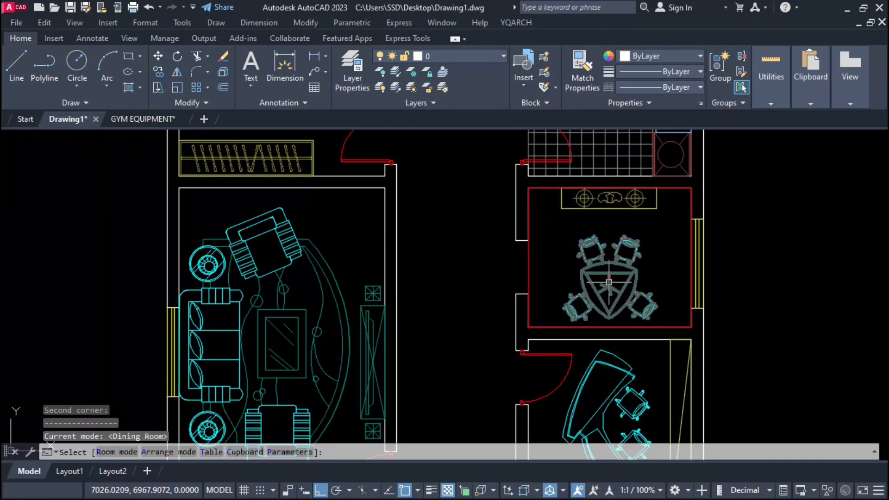
key("Return")
key("Escape")
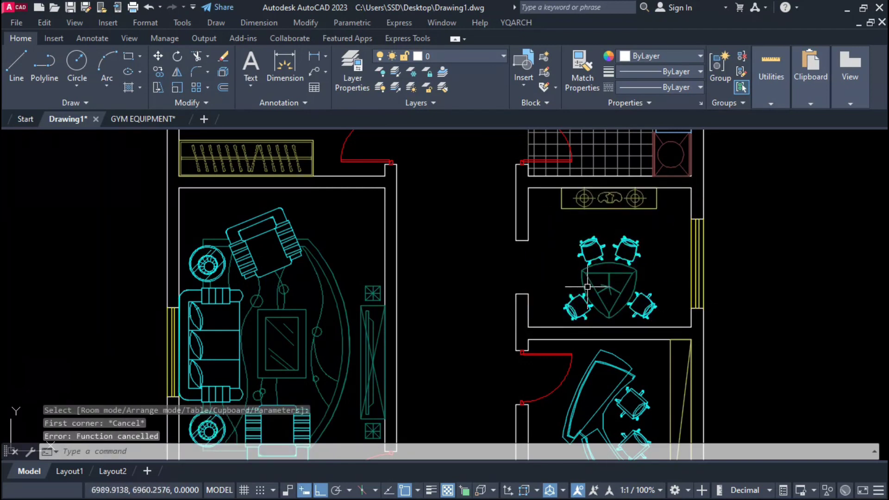
Review the completed furniture arrangement across all rooms of the floor plan.
scroll(580, 276, "down", 2)
middle_click_drag(707, 283, 761, 396)
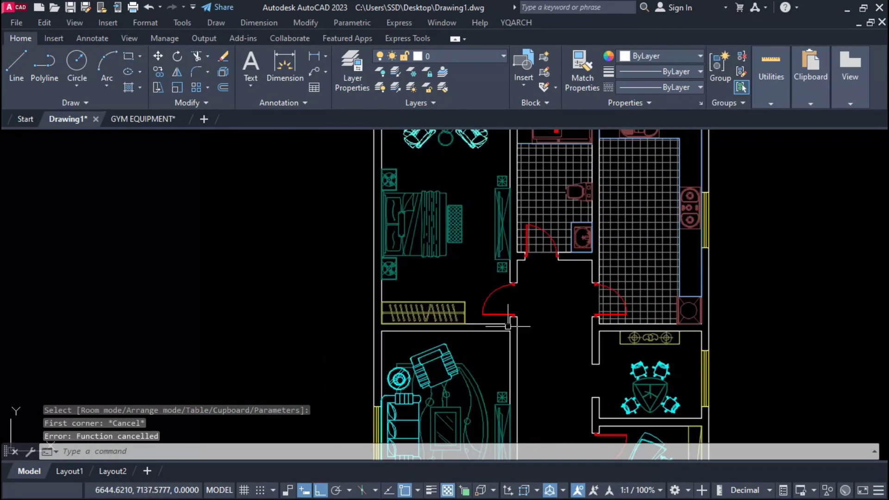
scroll(431, 257, "down", 2)
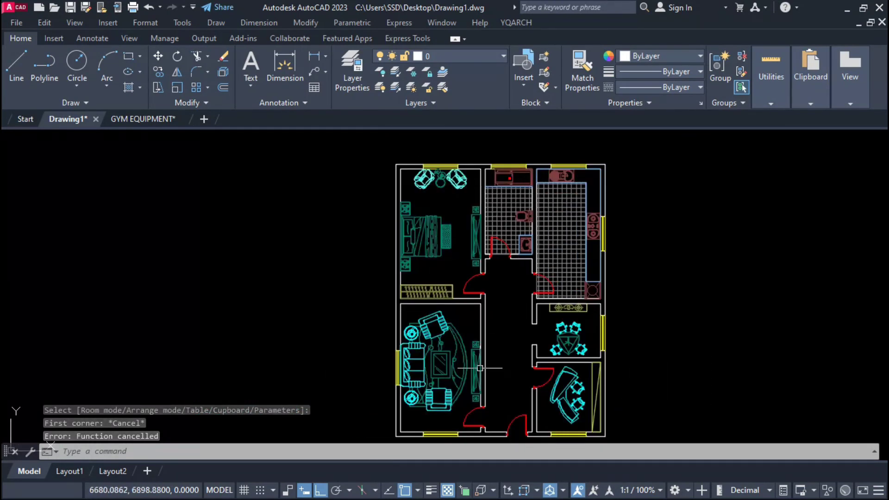
middle_click_drag(480, 368, 478, 337)
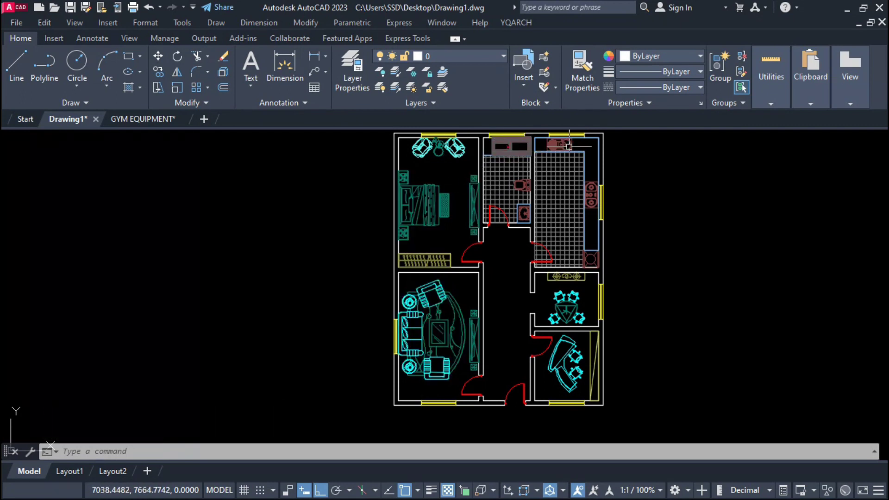
middle_click_drag(506, 345, 513, 348)
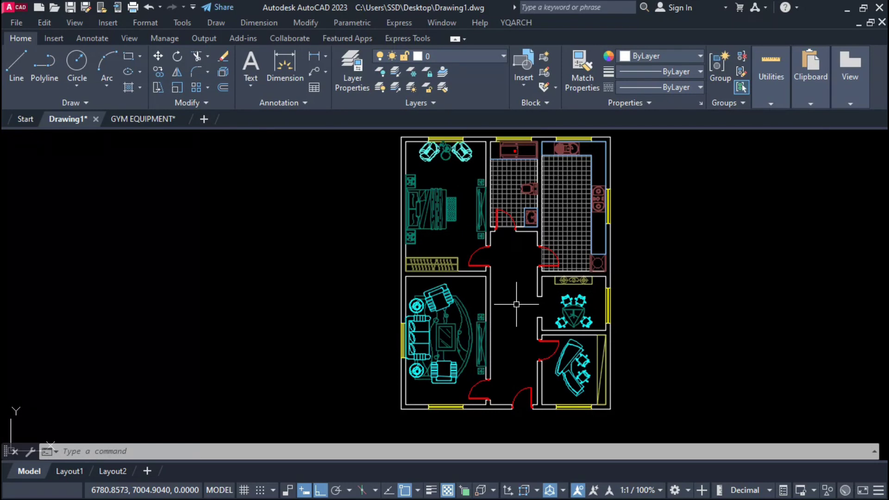
scroll(485, 275, "up", 3)
middle_click_drag(485, 275, 508, 329)
scroll(432, 254, "down", 2)
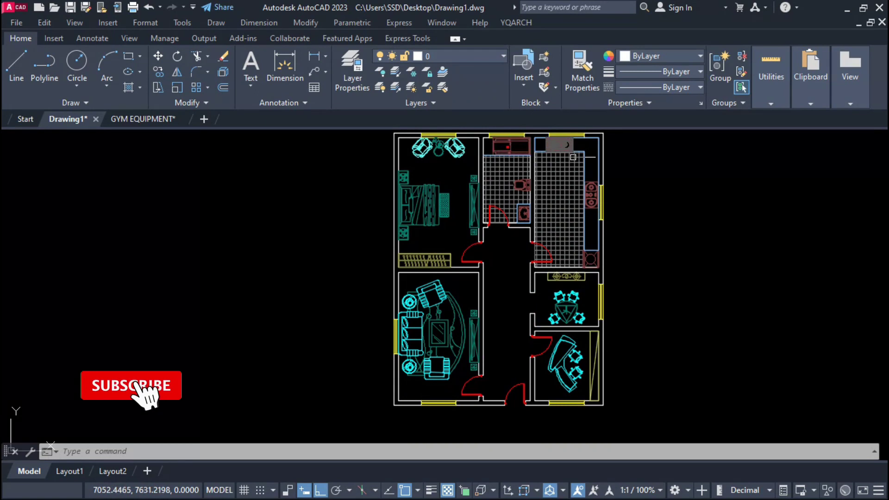
middle_click_drag(508, 342, 513, 347)
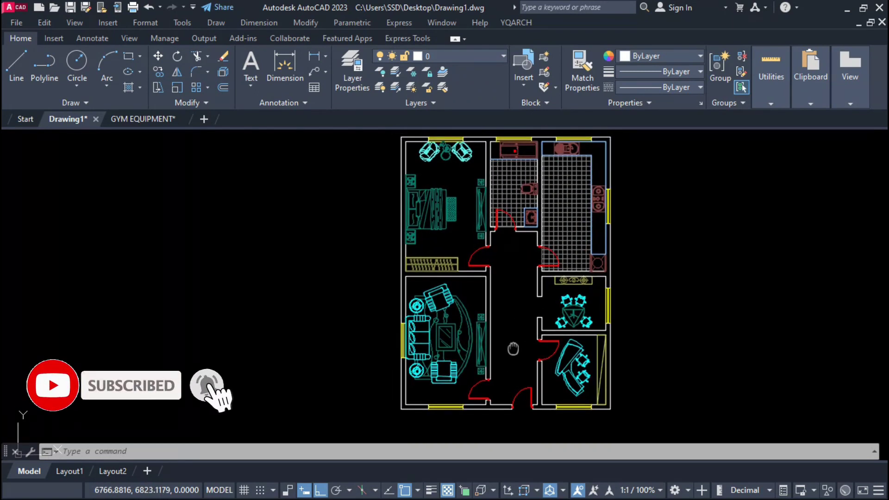